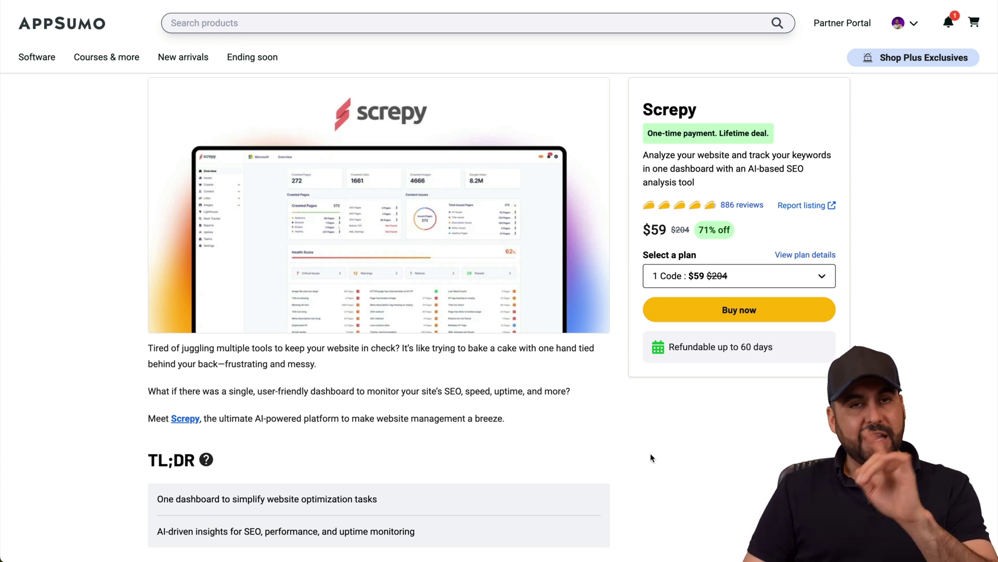
# - Scroll the Screpy AppSumo listing to the three plan cards and highlight Plan 1's 8,000 monthly credits
pyautogui.scroll(-15, 653, 401)
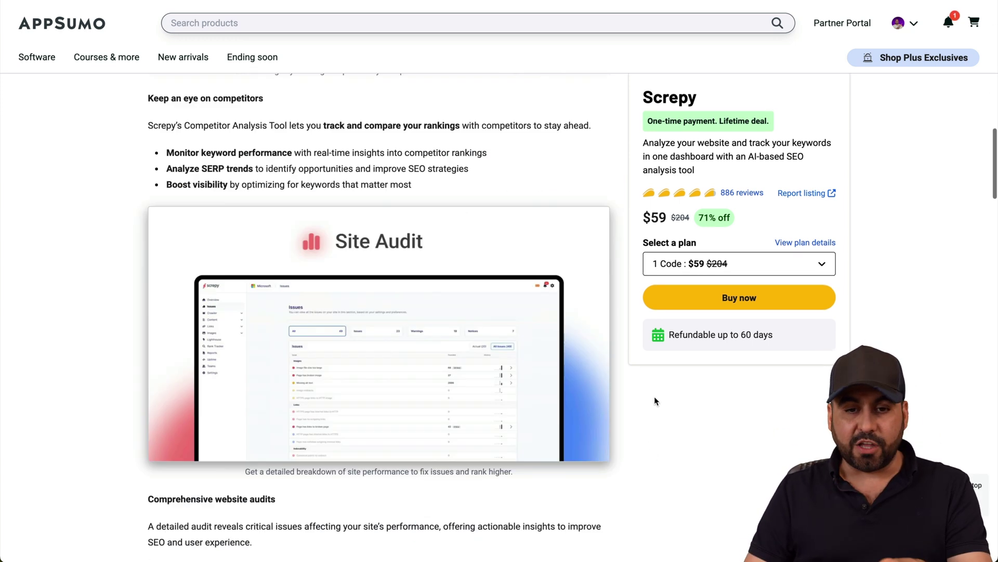
pyautogui.scroll(-15, 654, 400)
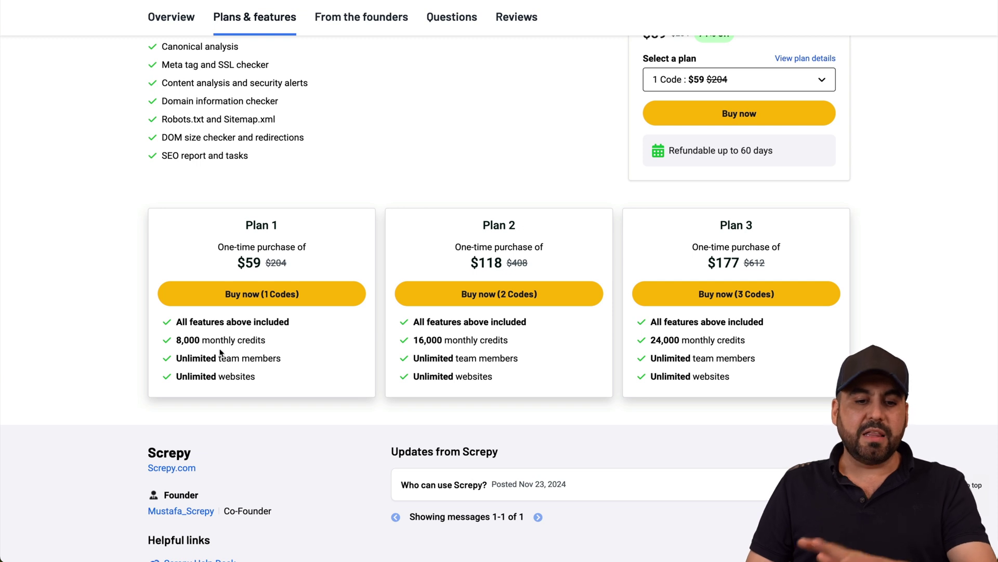
pyautogui.moveTo(174, 339); pyautogui.dragTo(278, 342)
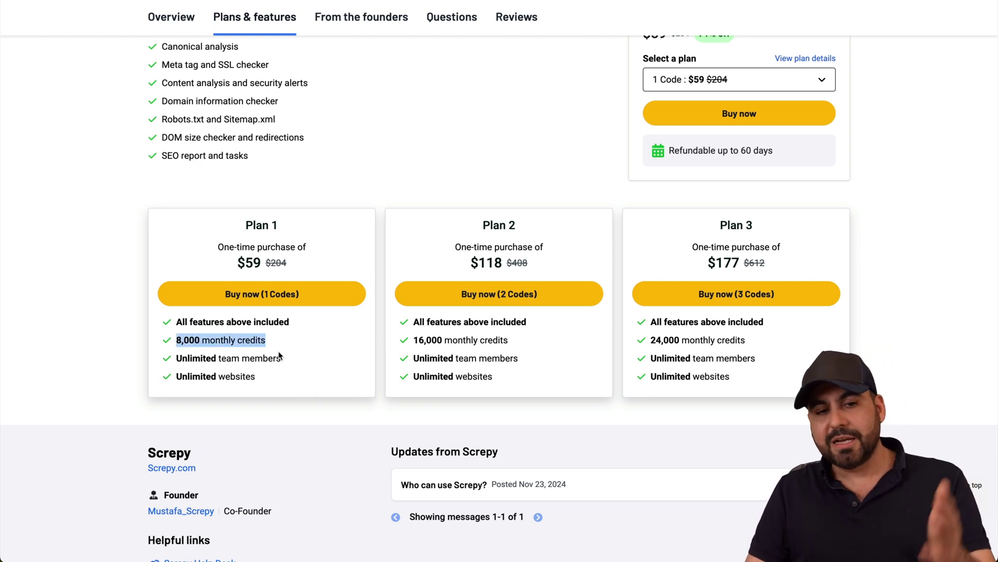
pyautogui.click(256, 371)
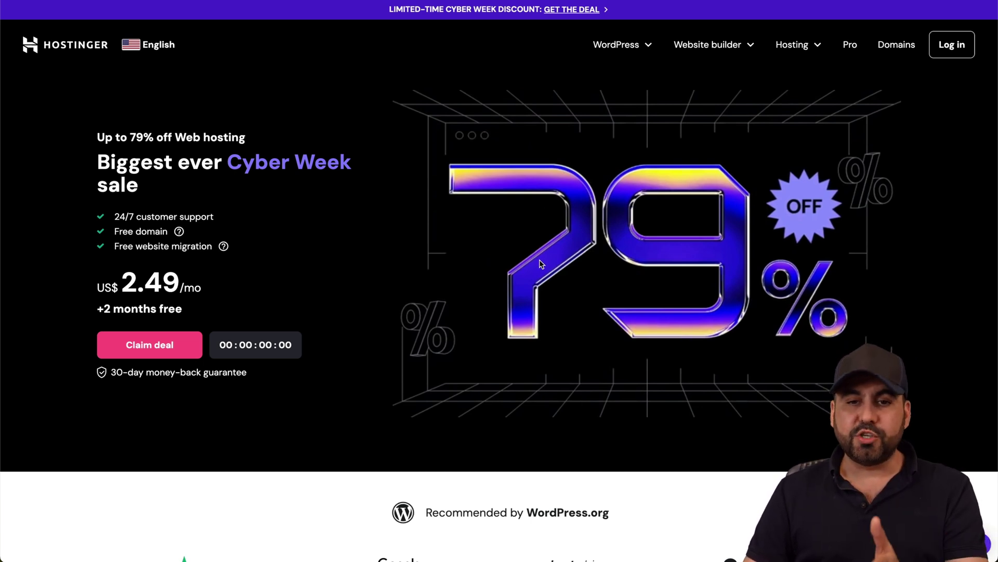
# - Choose Hostinger's Business hosting plan at US$ 3.49/mo for a 48-month term
pyautogui.scroll(-10, 550, 286)
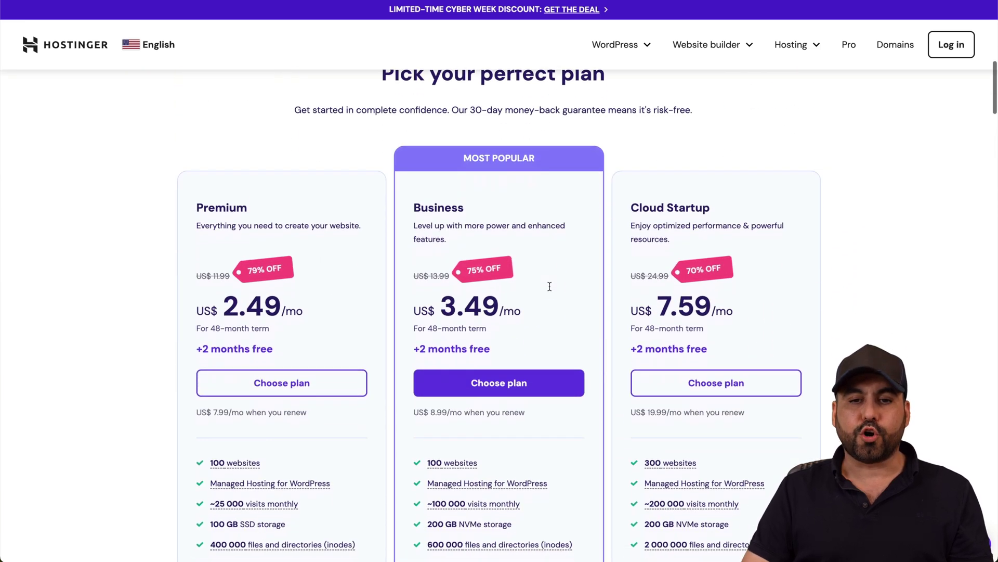
pyautogui.scroll(-2, 551, 287)
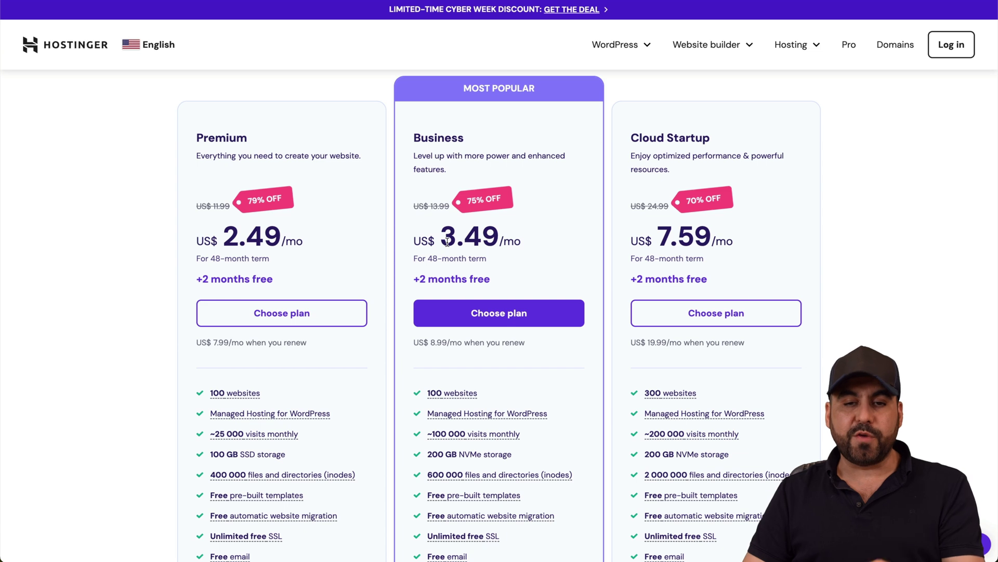
pyautogui.click(511, 318)
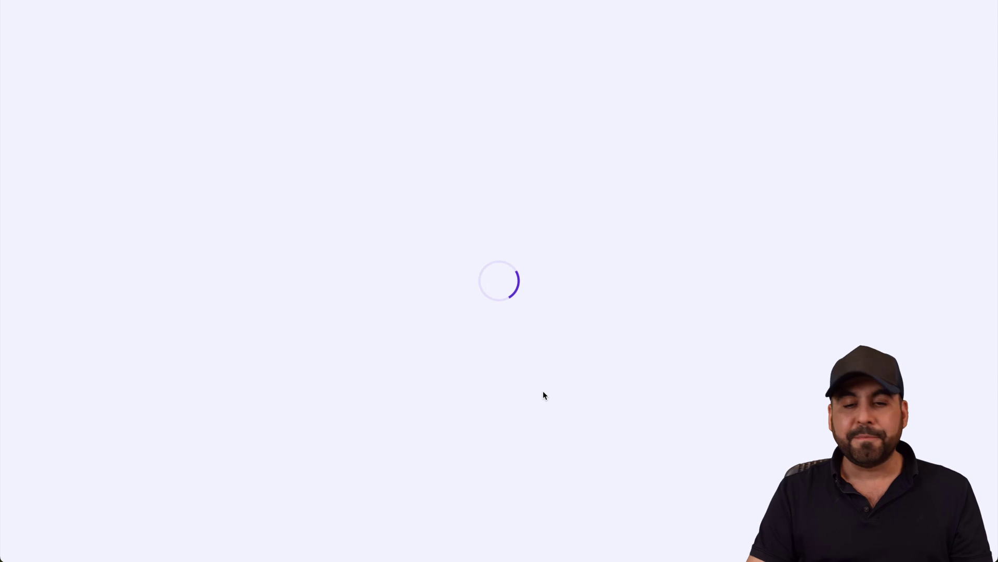
# - Keep the 48-month period and apply coupon SAASMASTER, cutting the subtotal to US$ 150.77
pyautogui.click(308, 278)
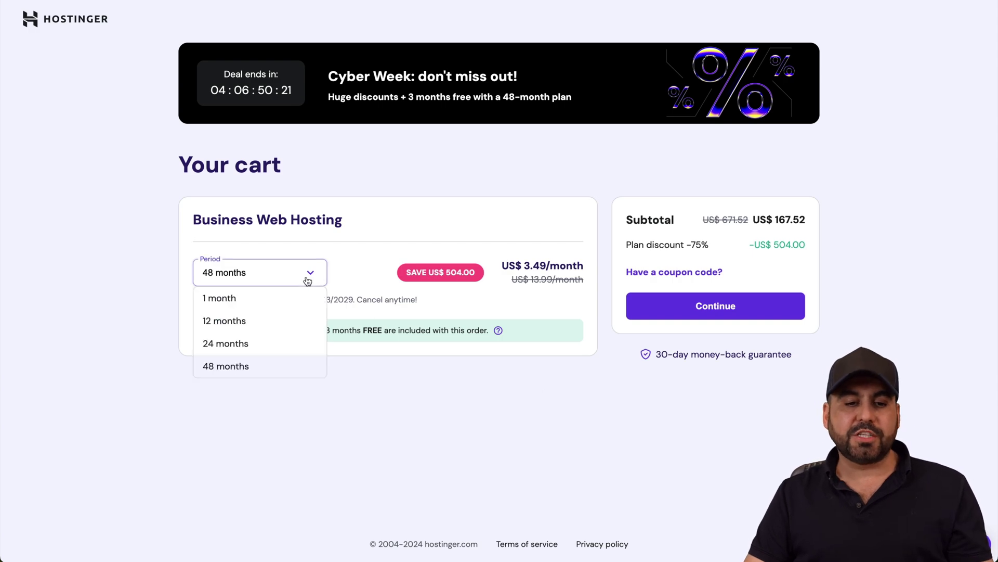
pyautogui.click(340, 402)
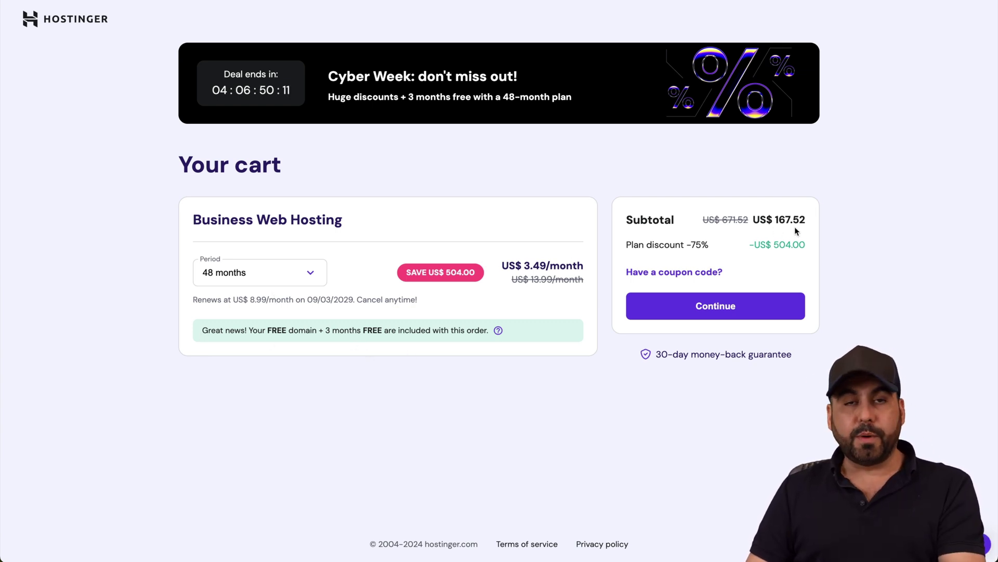
pyautogui.click(697, 271)
pyautogui.click(676, 306)
pyautogui.write('SAASMA')
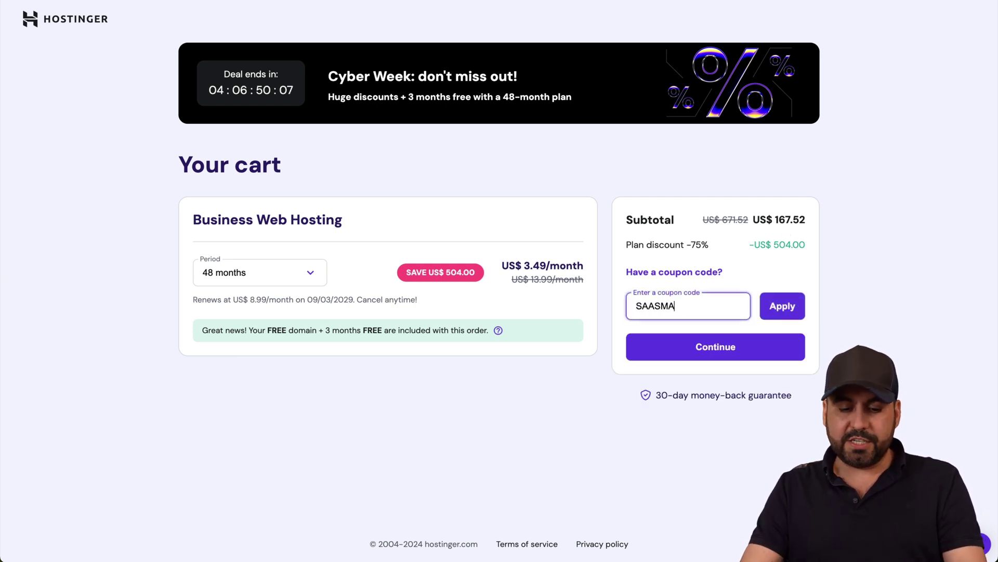
pyautogui.write('STER')
pyautogui.click(774, 306)
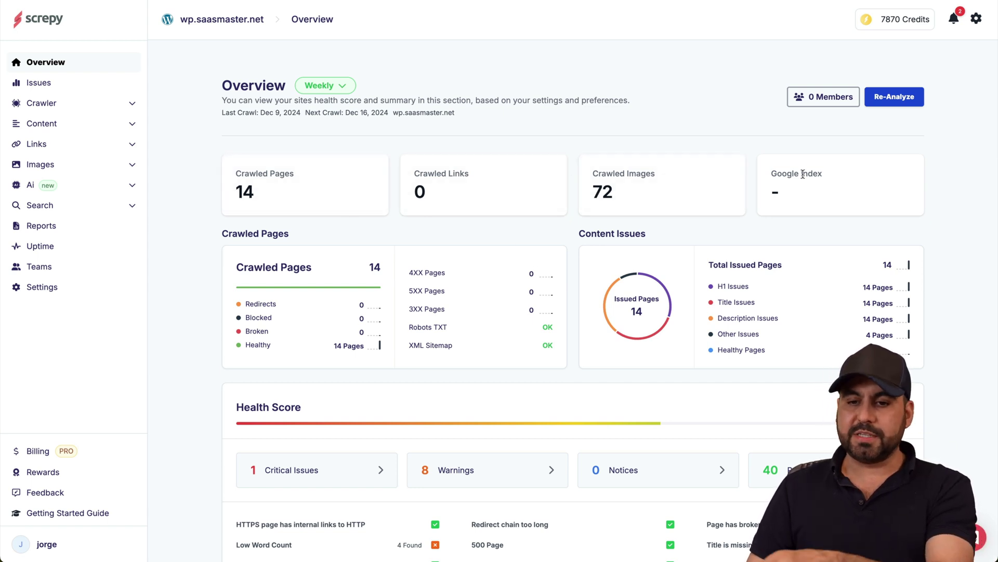
# - Scroll through the wp.saasmaster.net Health Score checklist at 63%, including missing alt text and H1 items
pyautogui.scroll(-3, 597, 306)
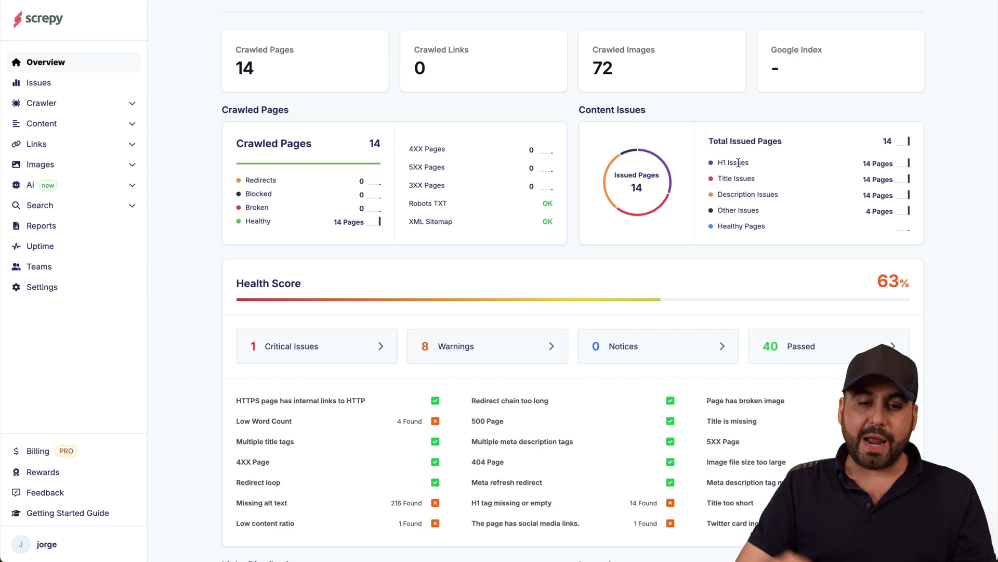
pyautogui.scroll(-2, 738, 163)
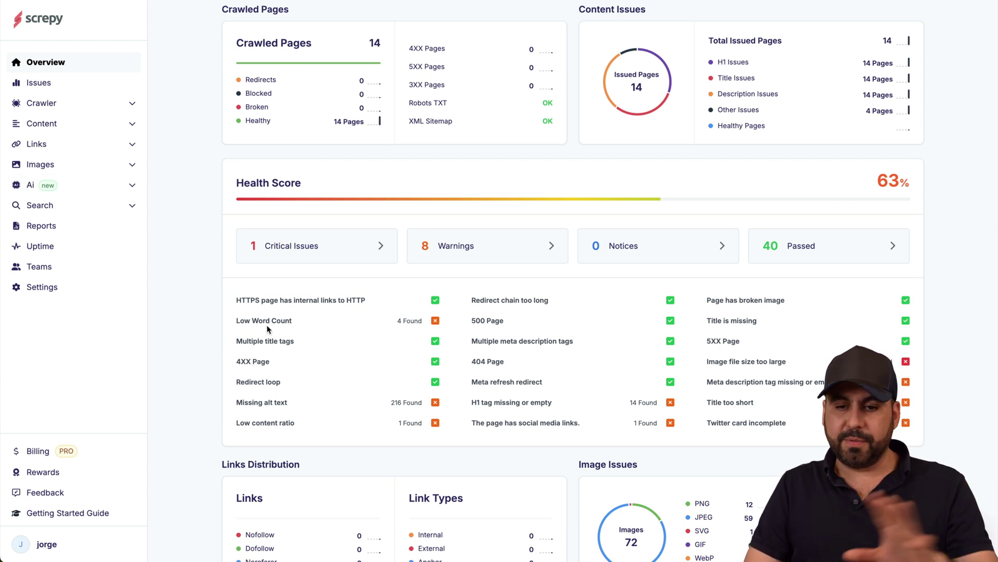
pyautogui.scroll(-2, 377, 371)
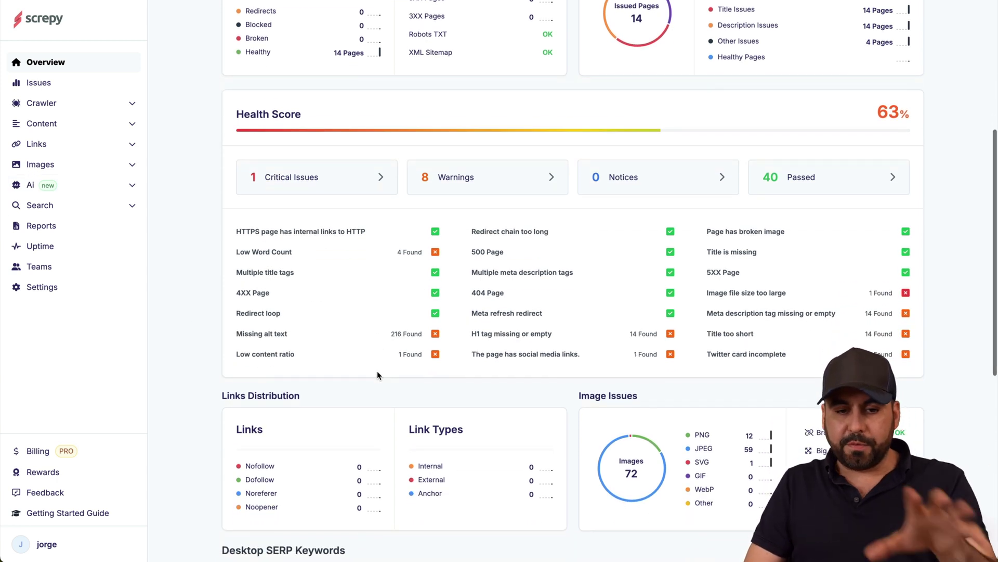
pyautogui.scroll(-5, 377, 375)
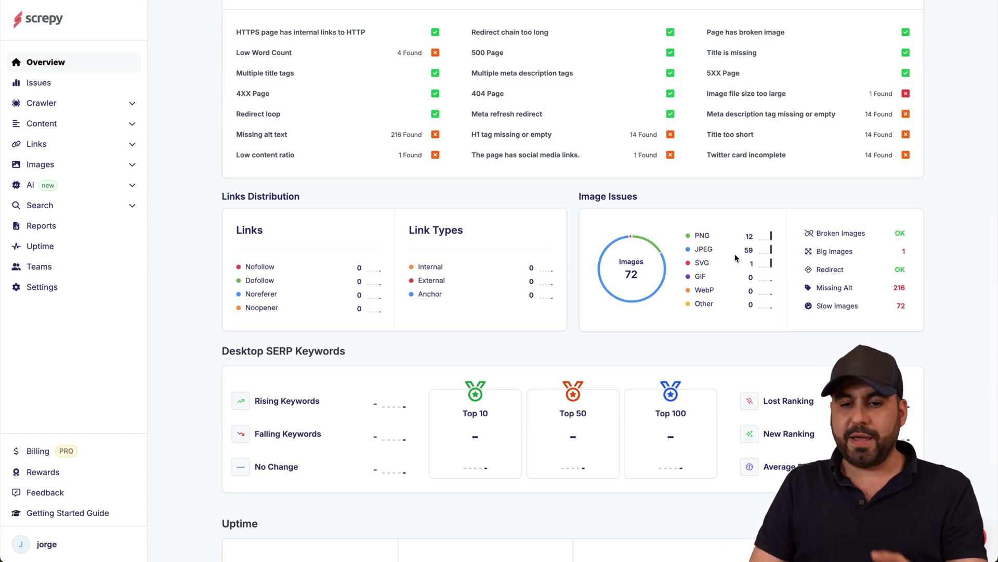
pyautogui.scroll(-1, 855, 178)
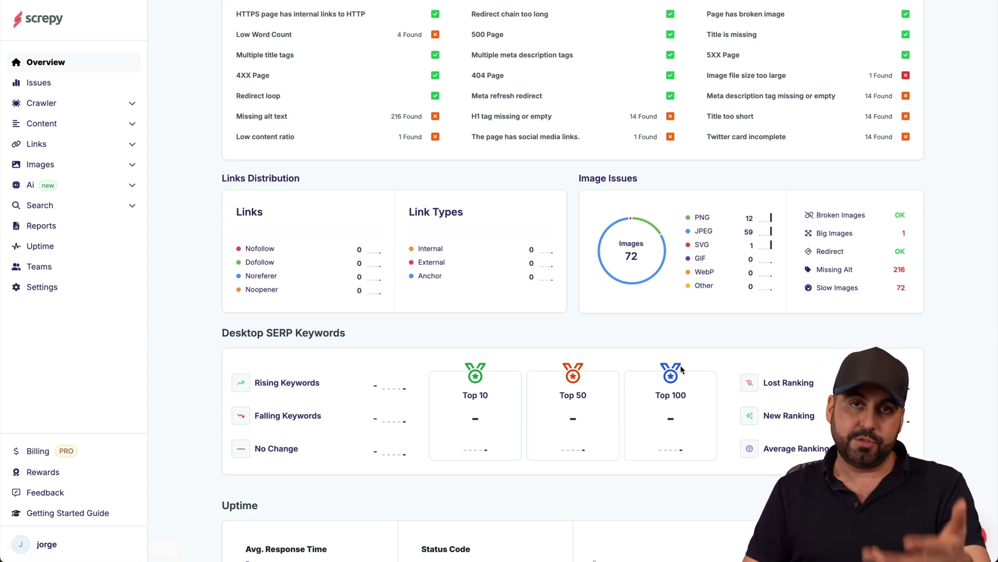
pyautogui.scroll(-3, 681, 366)
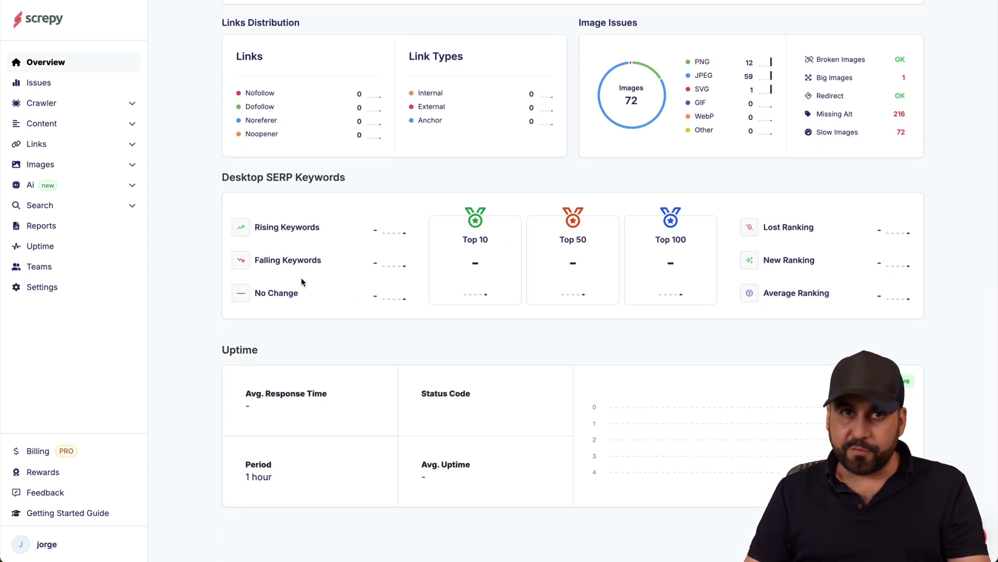
pyautogui.scroll(-1, 540, 254)
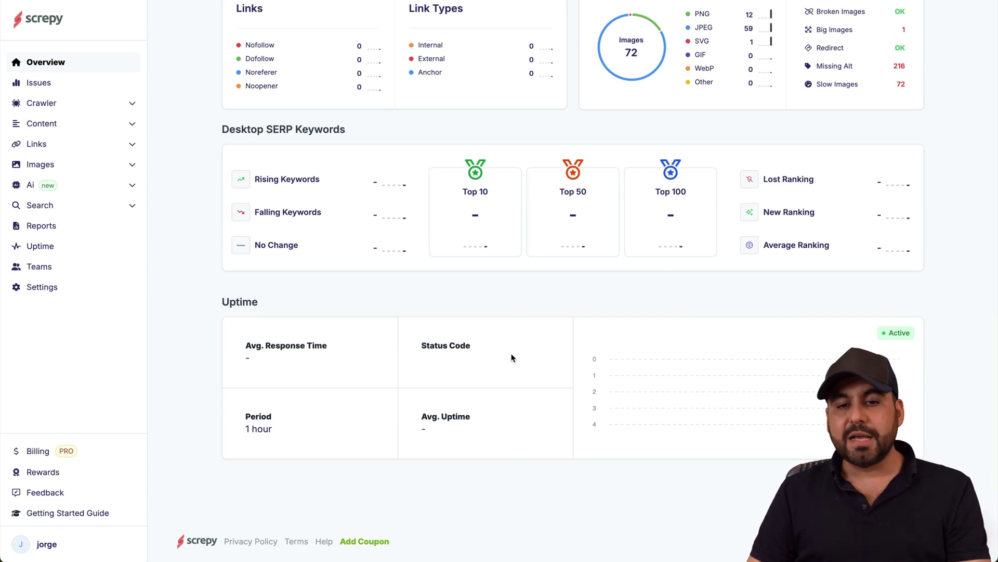
pyautogui.scroll(10, 511, 358)
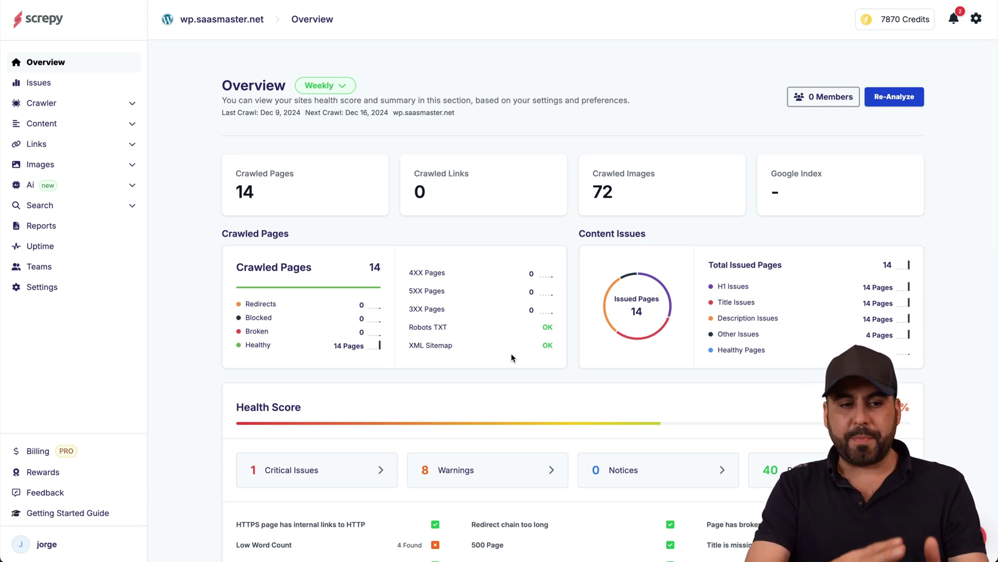
pyautogui.click(29, 288)
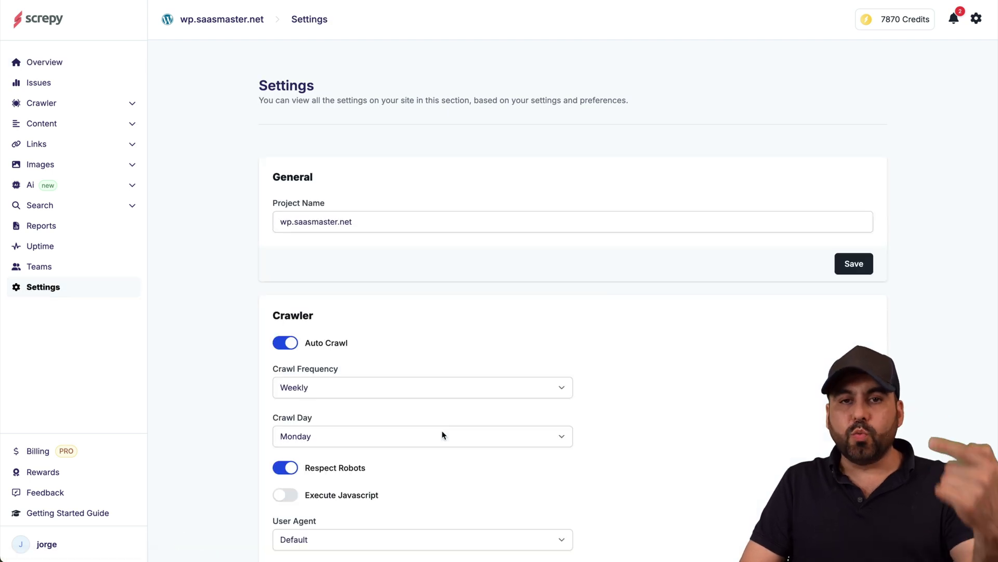
pyautogui.scroll(-4, 443, 435)
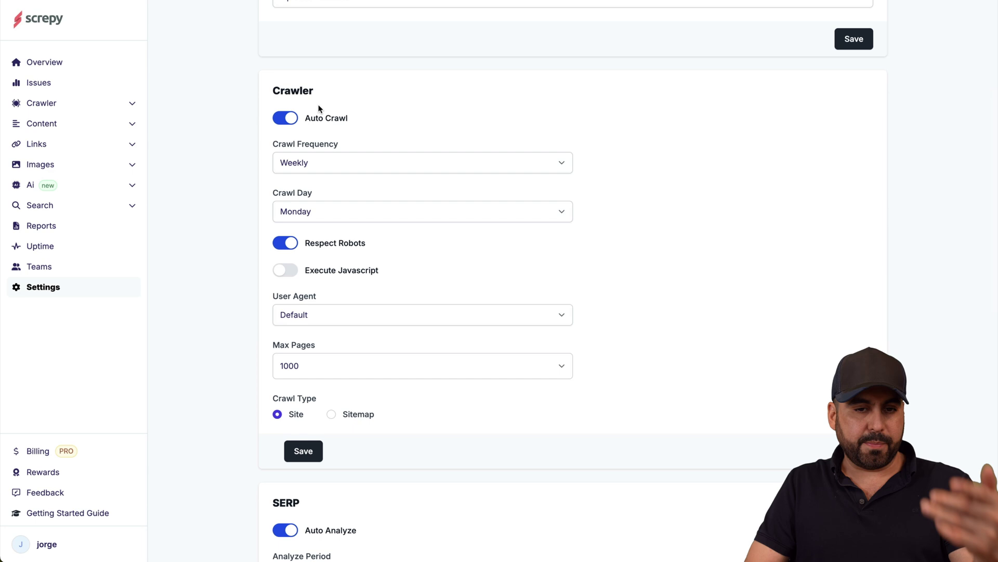
pyautogui.scroll(-6, 419, 251)
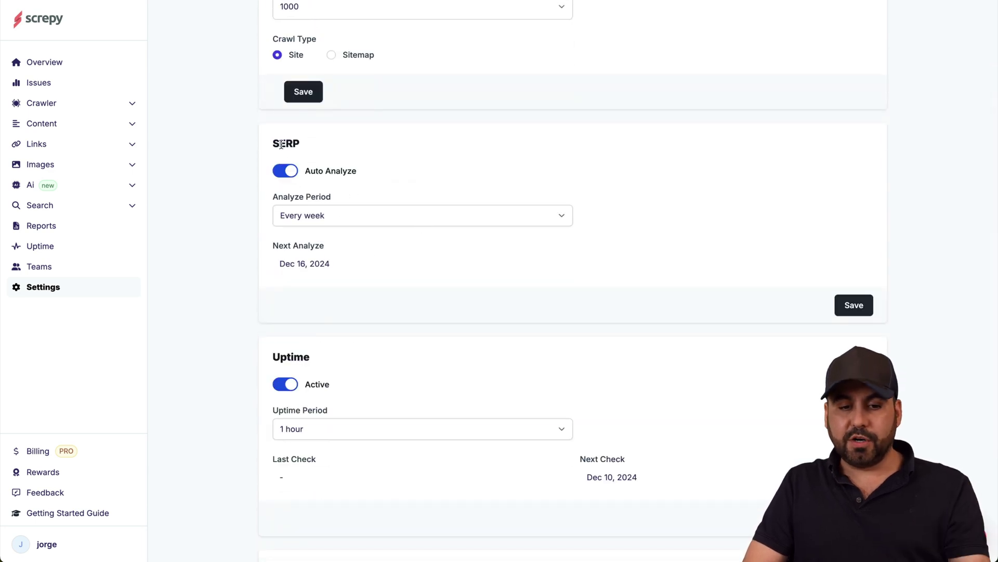
pyautogui.scroll(-2, 307, 337)
pyautogui.click(320, 290)
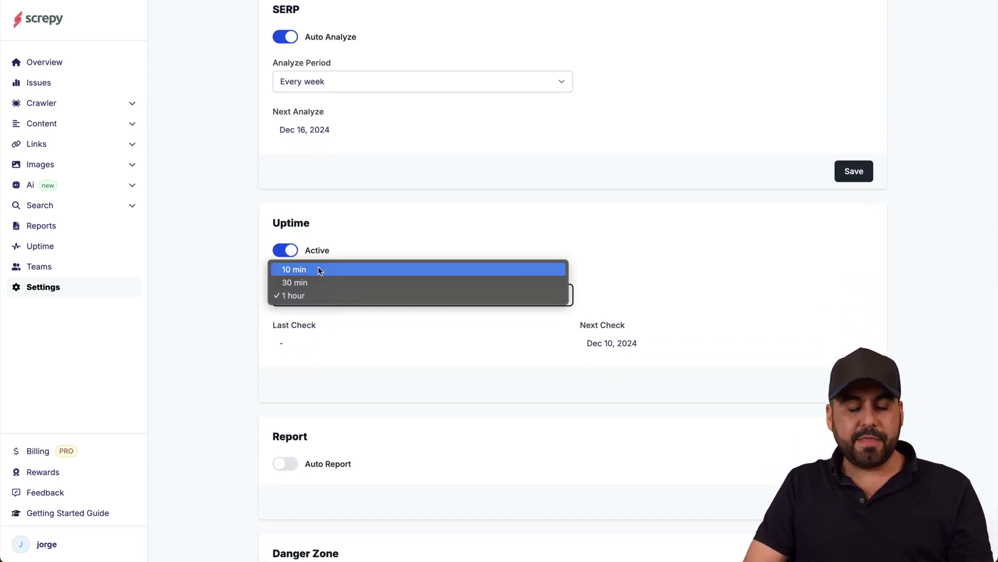
pyautogui.click(319, 270)
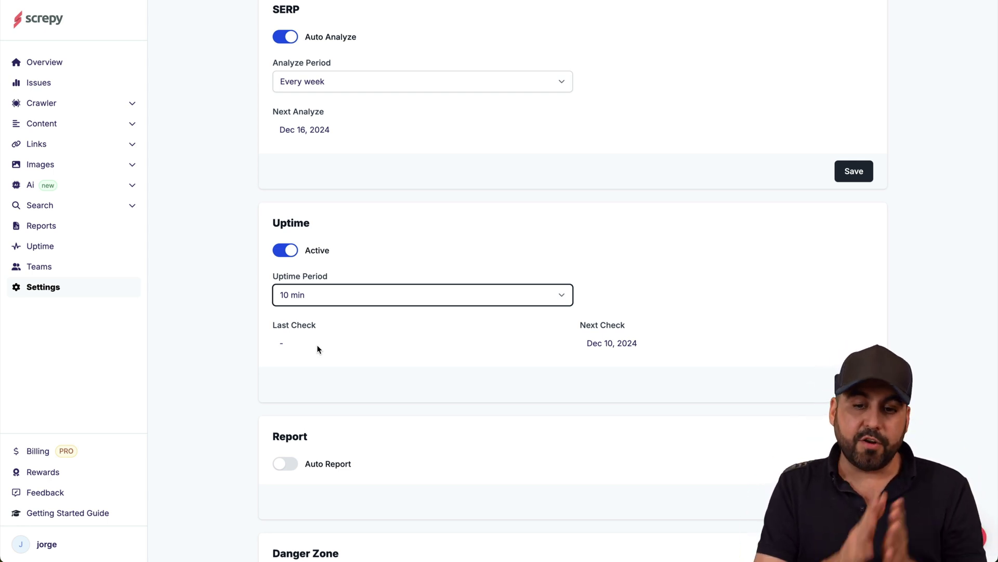
pyautogui.scroll(-4, 316, 344)
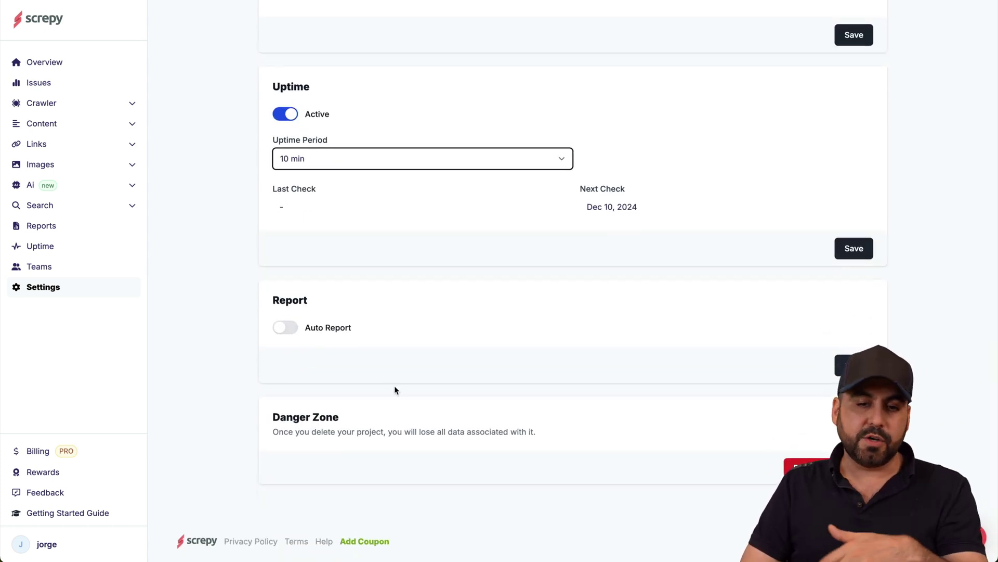
pyautogui.scroll(15, 395, 388)
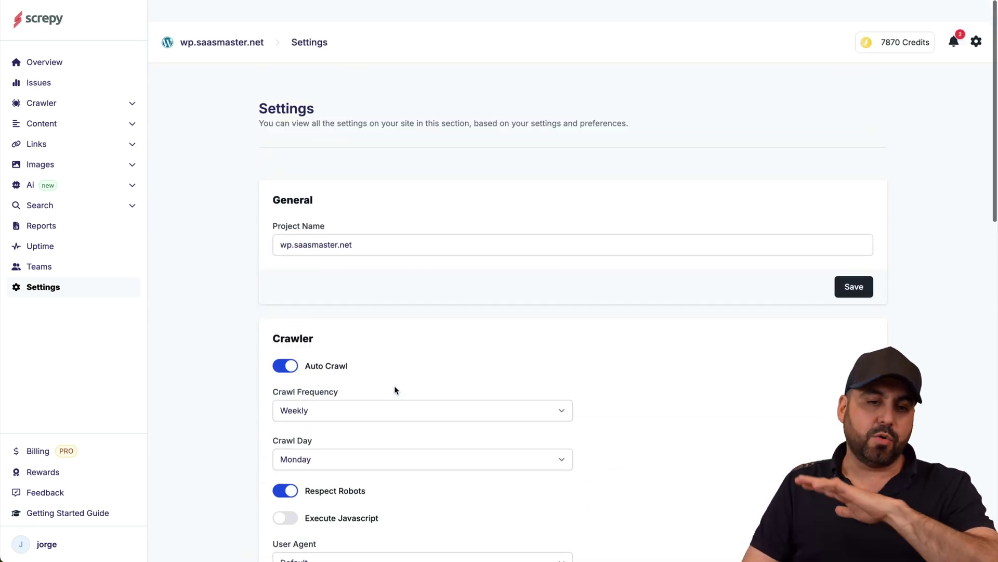
pyautogui.click(90, 72)
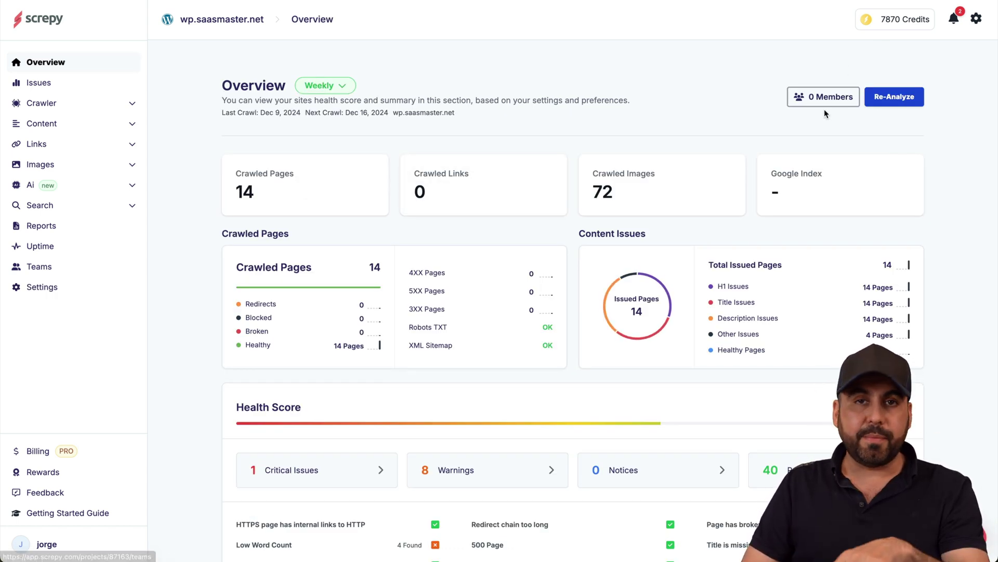
# - View the Low Word Count pages (Contact, Team Members, Portfolio, Blog) and return to Issues
pyautogui.click(55, 87)
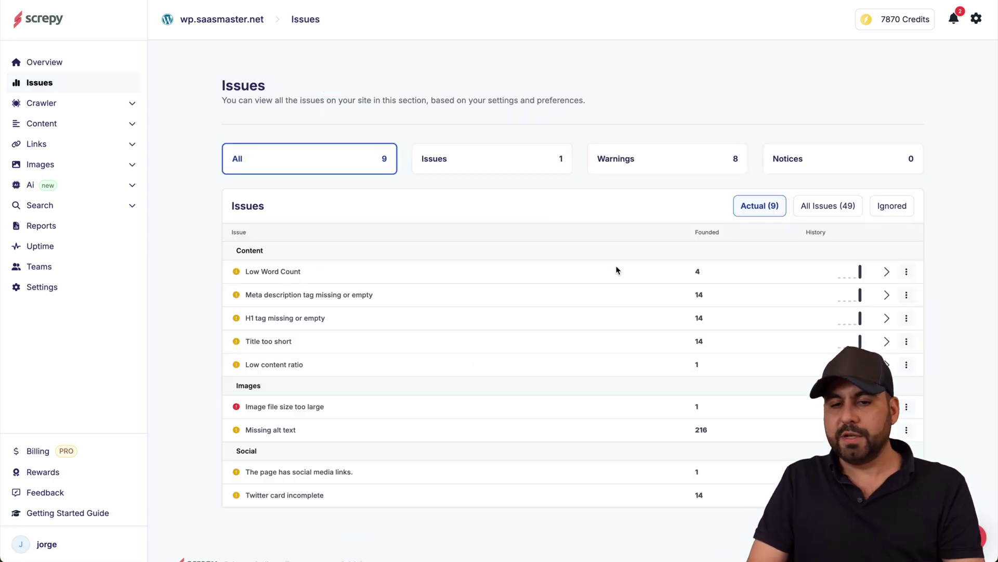
pyautogui.click(888, 271)
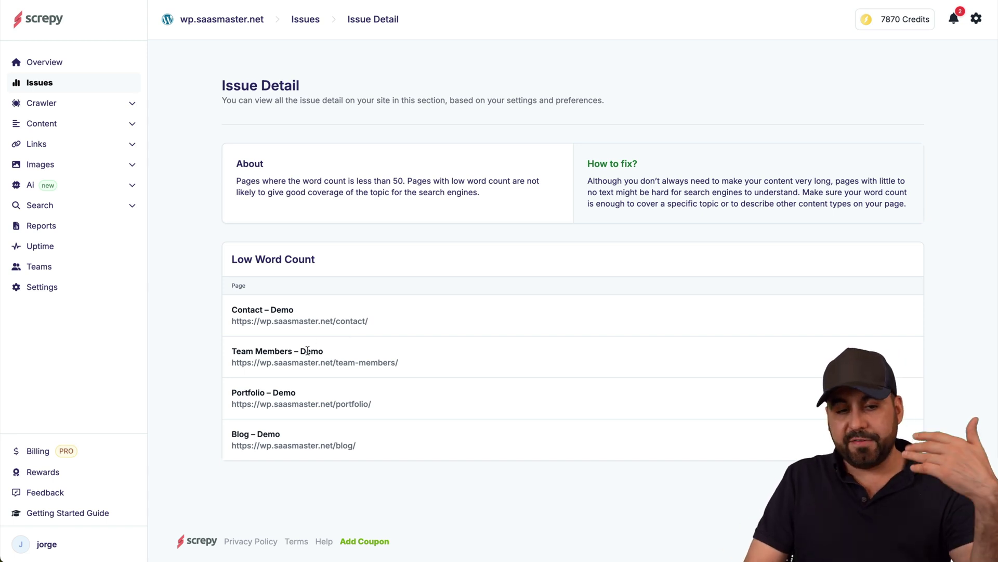
pyautogui.click(64, 86)
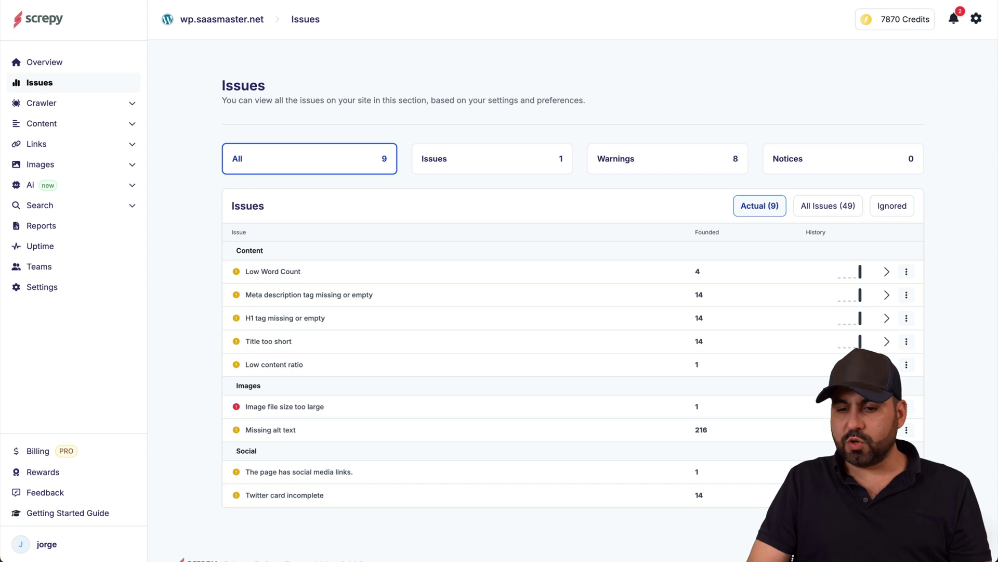
# - Inspect the Image file size too large issue and its oversized image, then return to Issues
pyautogui.click(887, 406)
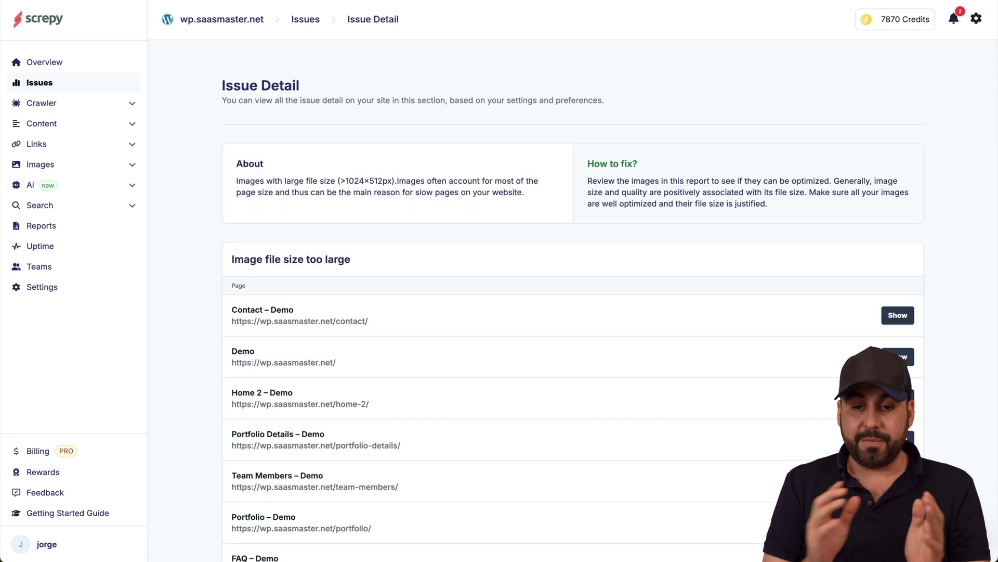
pyautogui.click(902, 357)
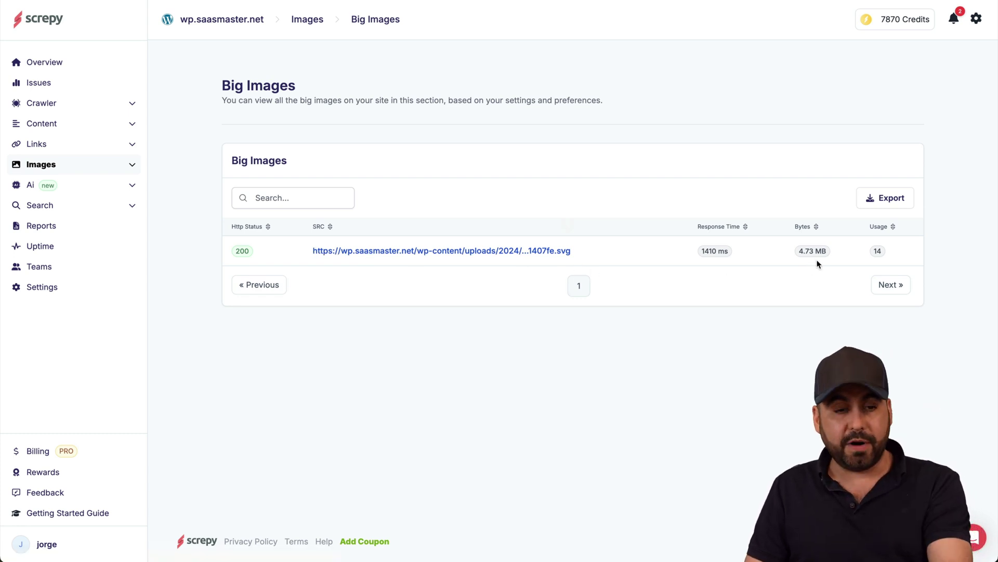
pyautogui.click(116, 171)
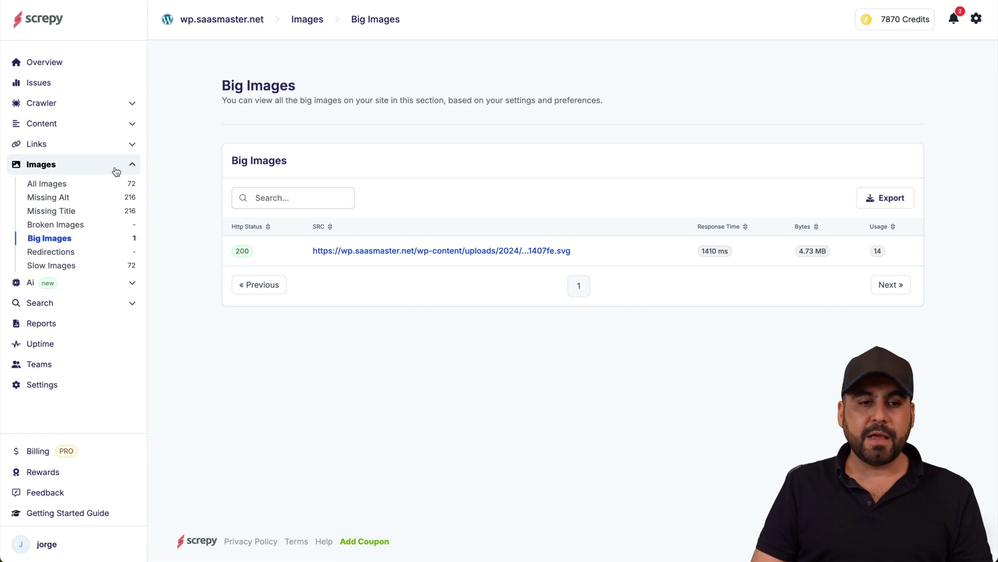
pyautogui.click(67, 89)
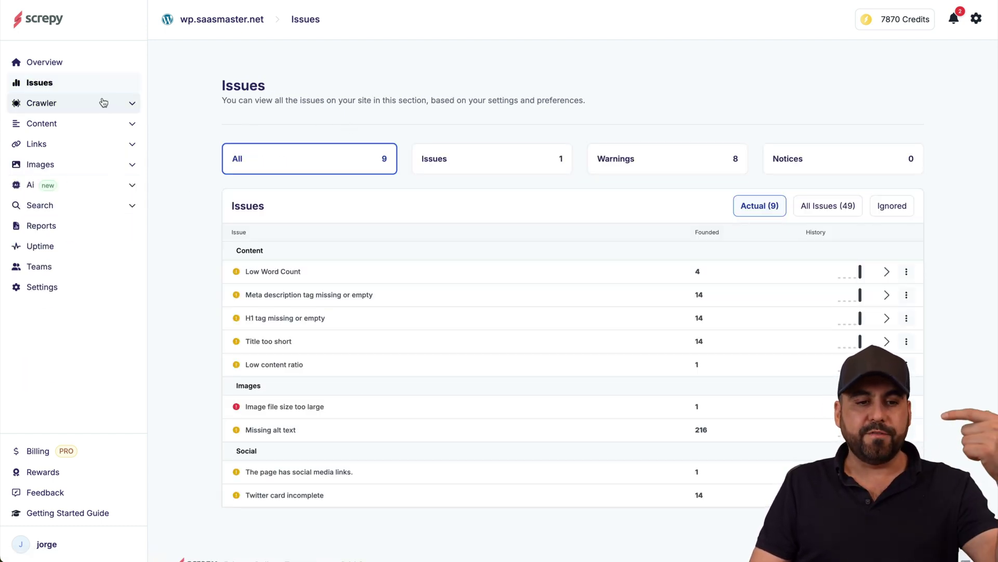
# - Expand the Links, Images and Crawler report categories in the sidebar
pyautogui.click(94, 143)
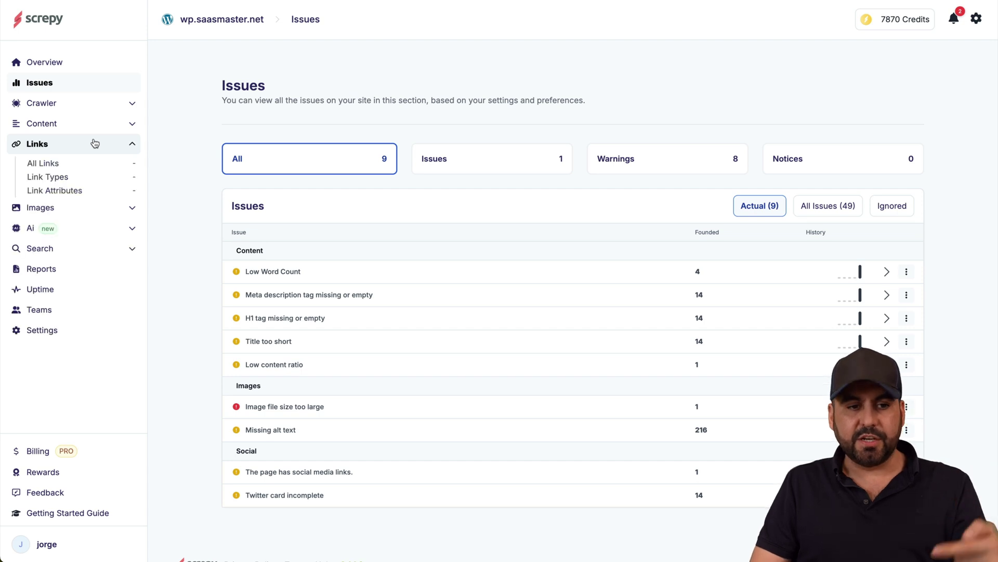
pyautogui.click(94, 210)
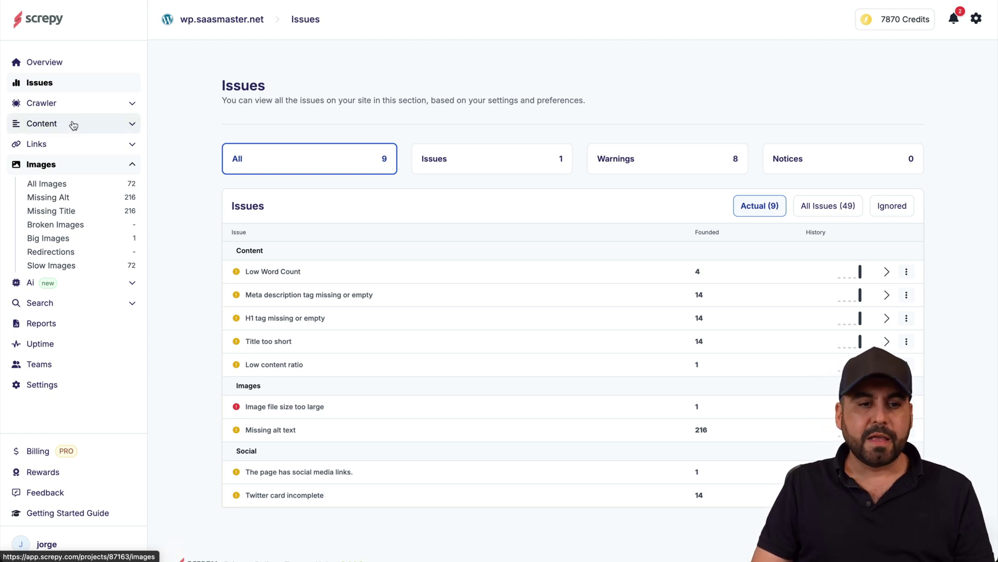
pyautogui.click(84, 103)
# - Review the Crawled Pages table of 14 pages, all returning HTTP 200, then expand Content
pyautogui.click(81, 124)
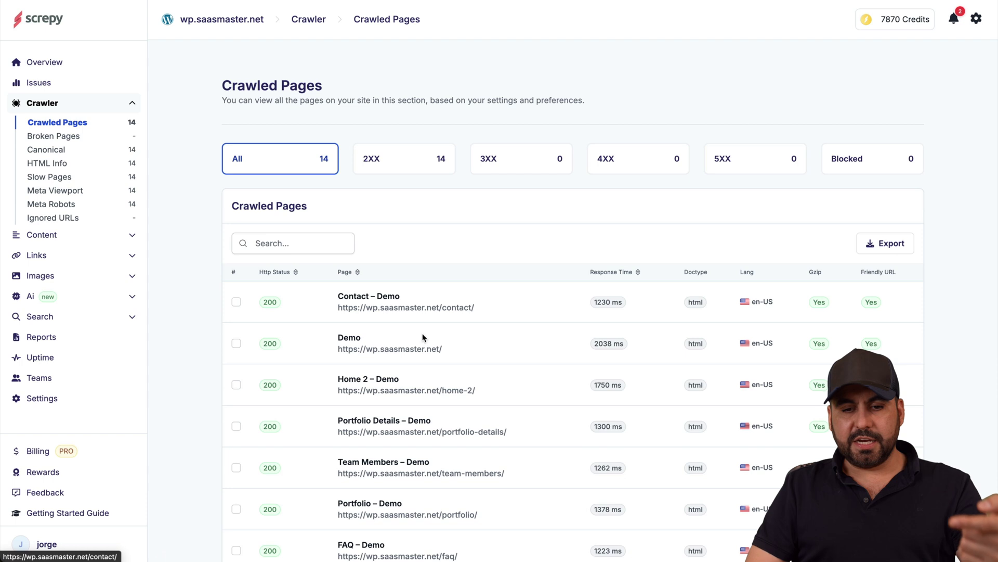
pyautogui.scroll(-3, 410, 317)
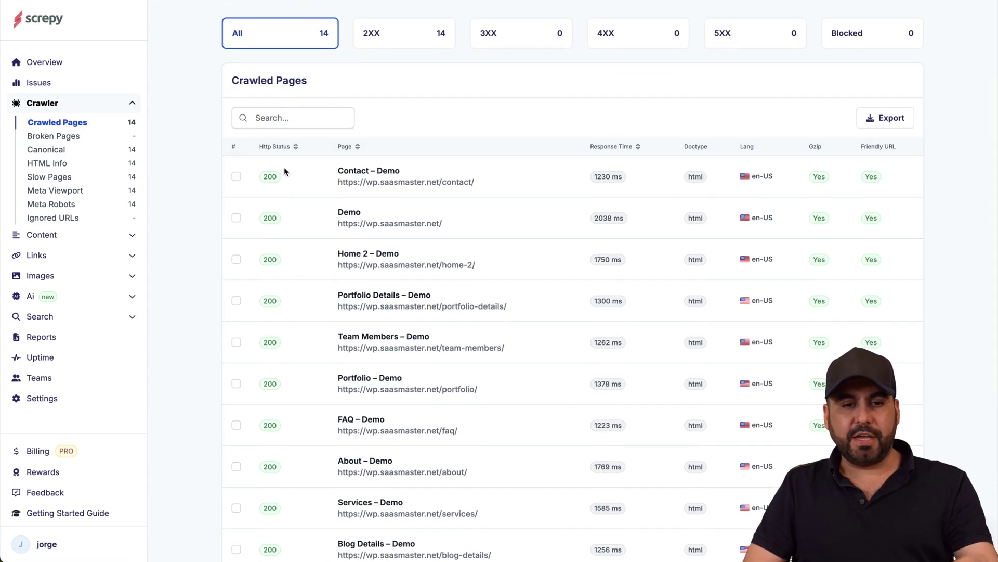
pyautogui.scroll(-1, 293, 326)
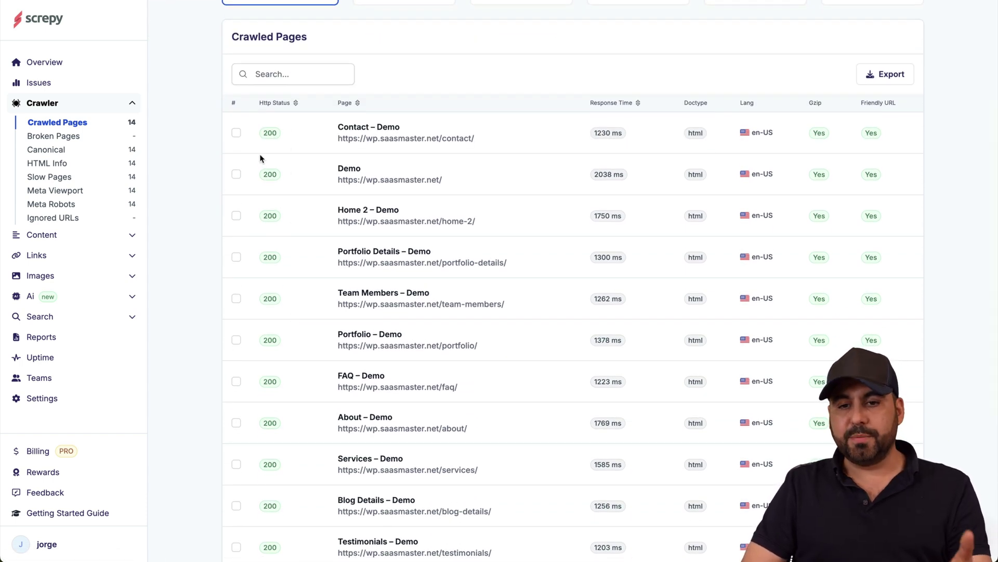
pyautogui.scroll(4, 711, 138)
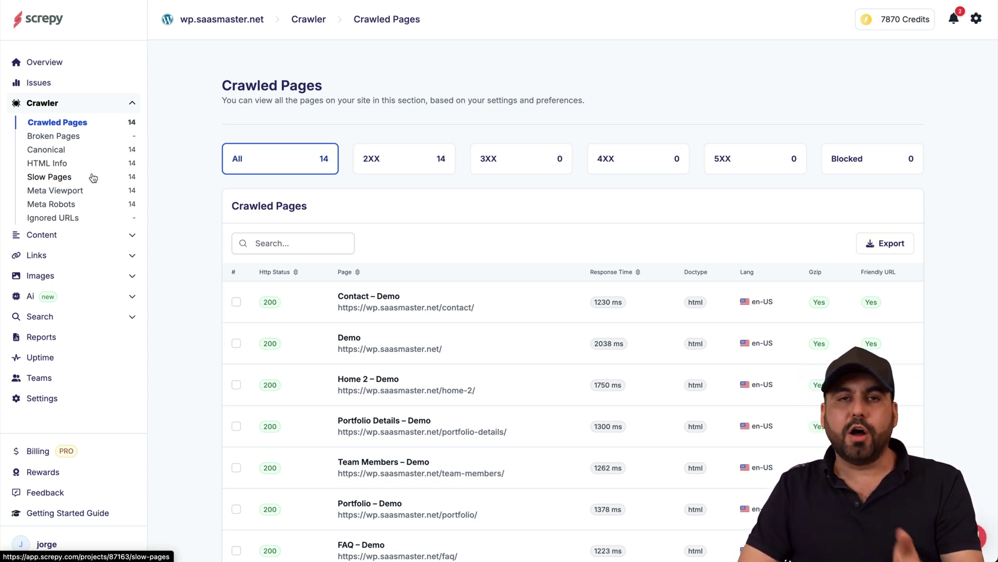
pyautogui.click(58, 235)
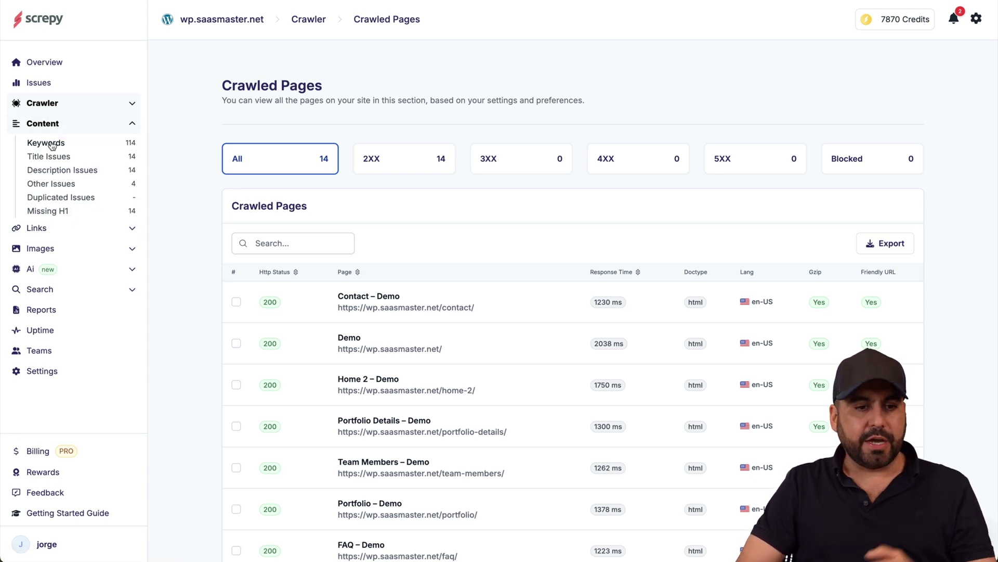
# - Review the Title Issues report: 14 short titles, none long or missing
pyautogui.click(58, 159)
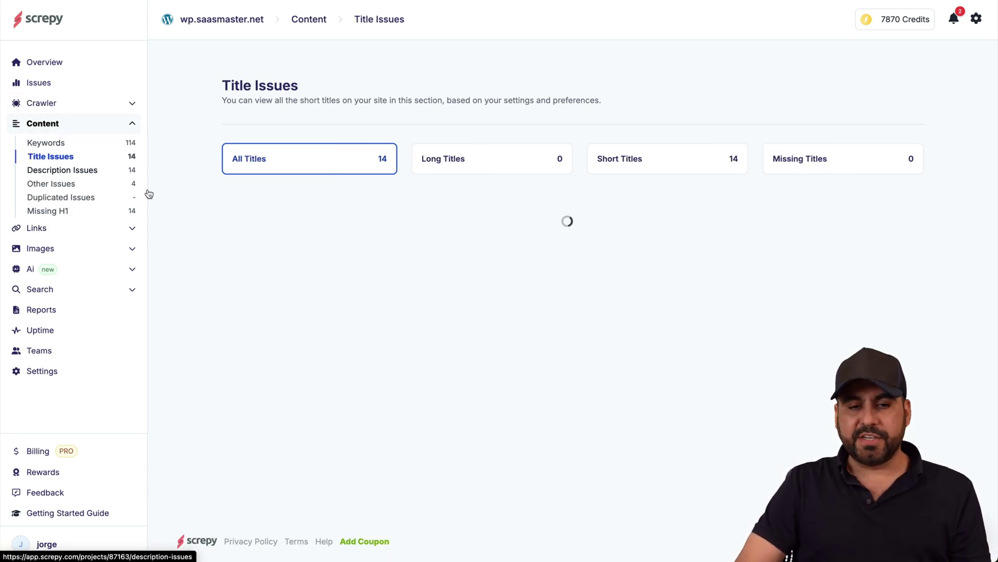
pyautogui.scroll(-5, 272, 353)
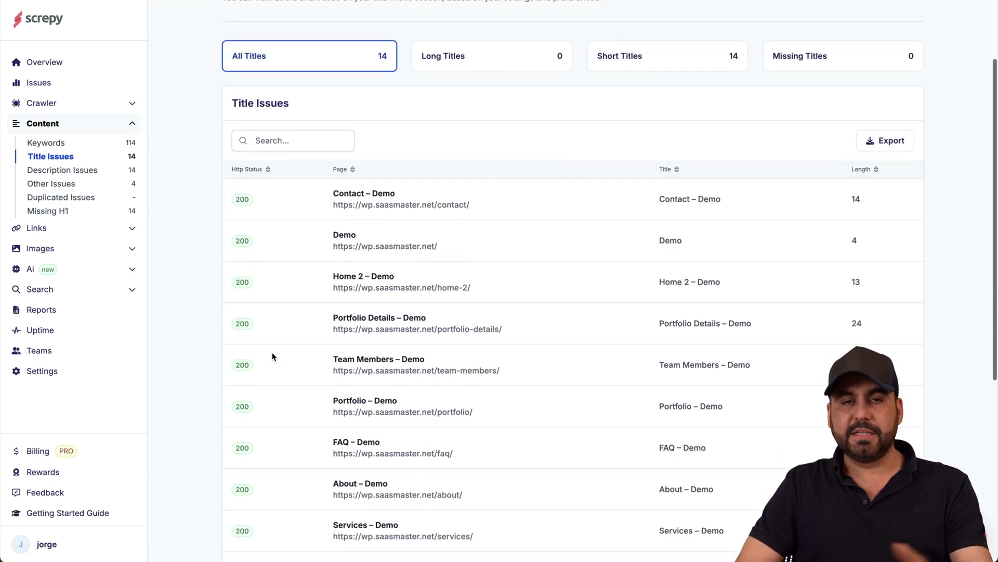
pyautogui.scroll(-5, 273, 356)
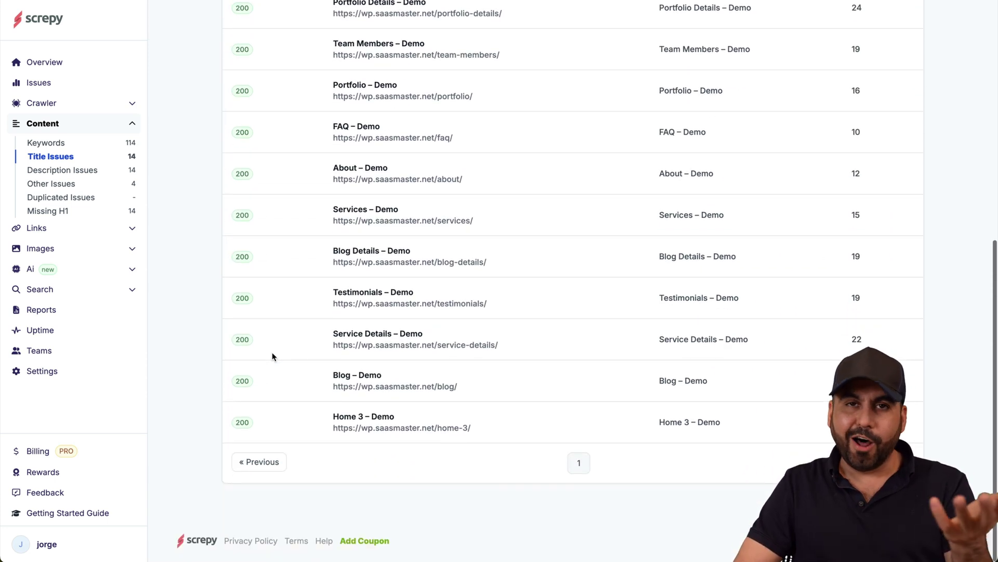
pyautogui.scroll(10, 272, 351)
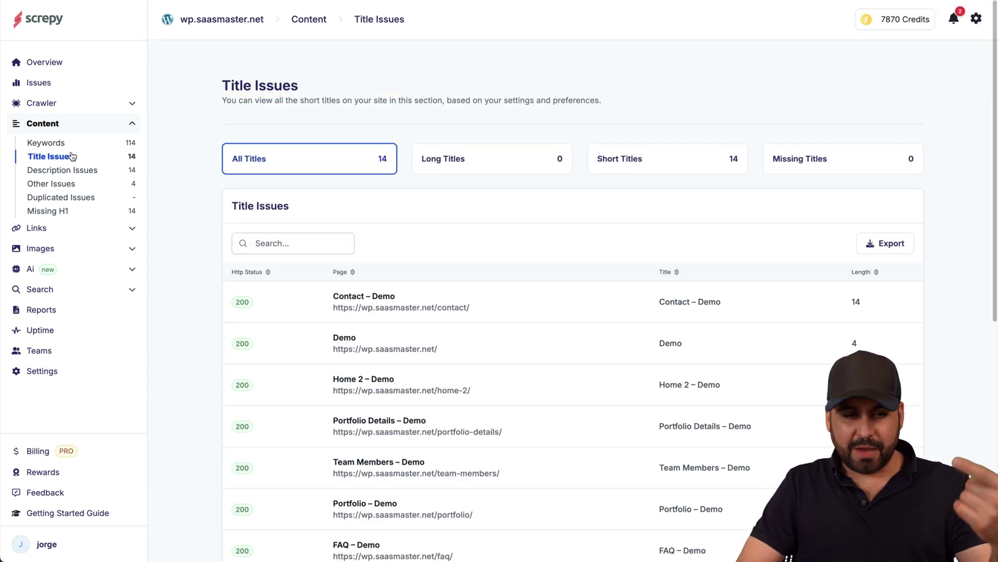
# - Open the AI Article Writer listing the two coffee sugar articles
pyautogui.click(63, 227)
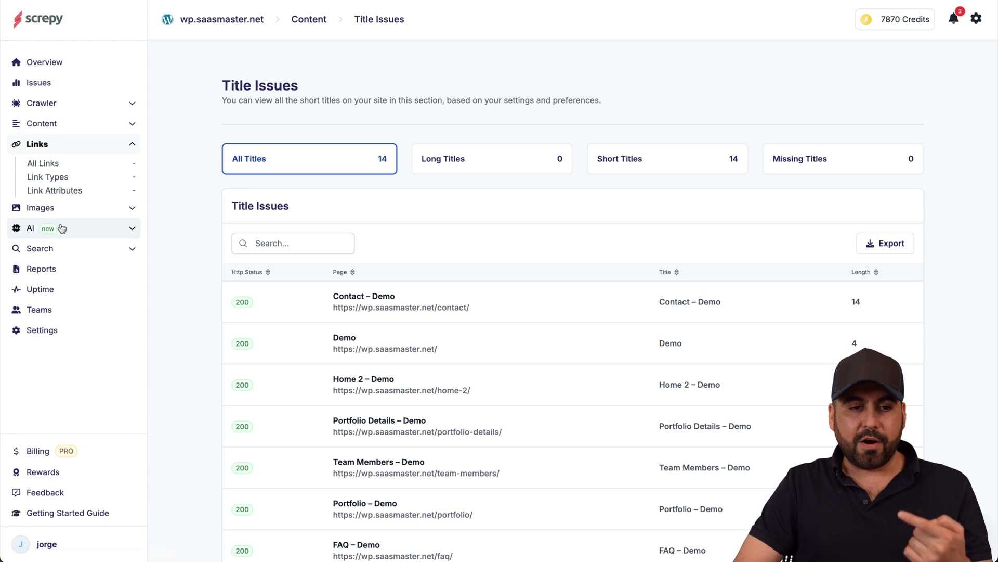
pyautogui.click(62, 208)
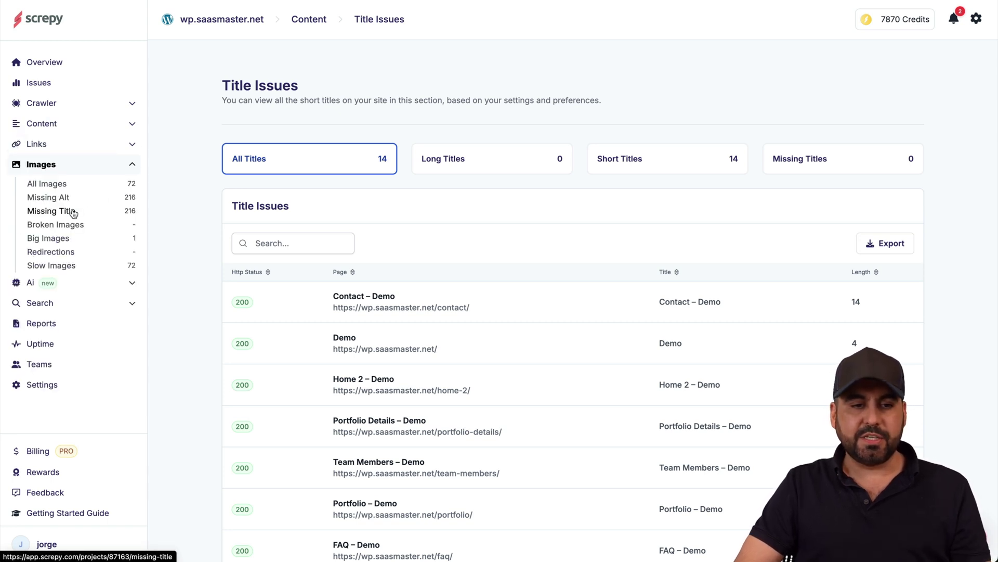
pyautogui.click(84, 288)
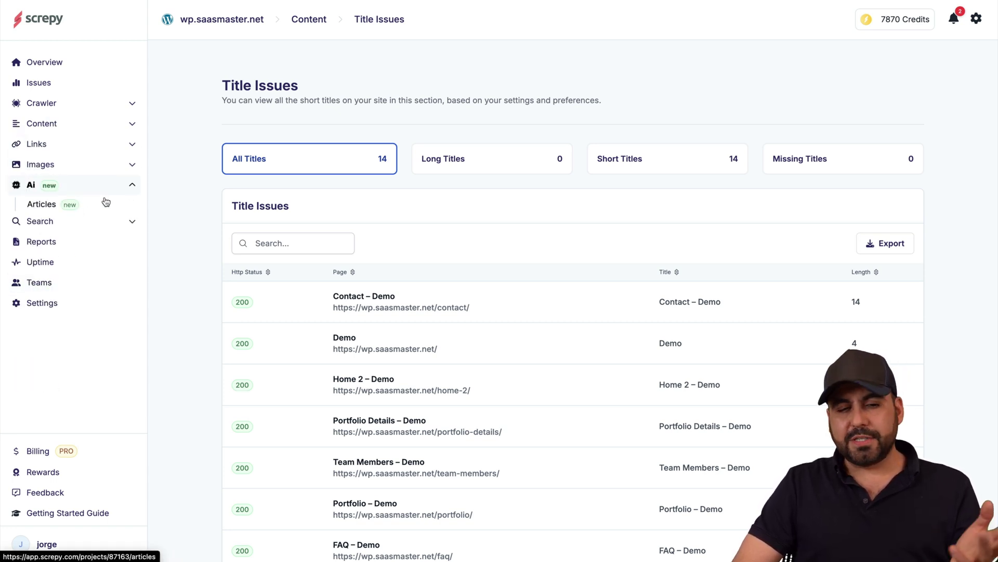
pyautogui.click(49, 204)
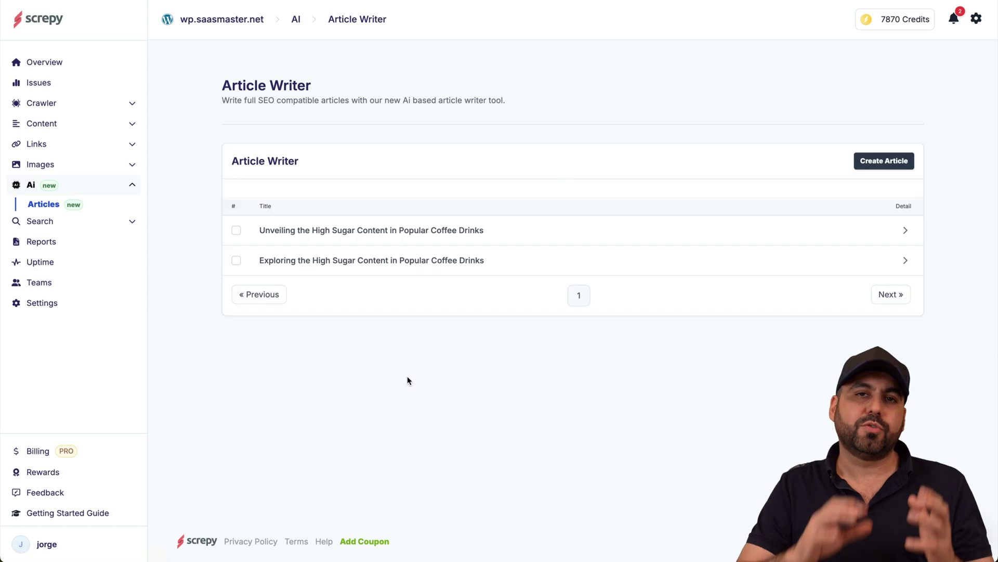
pyautogui.click(884, 160)
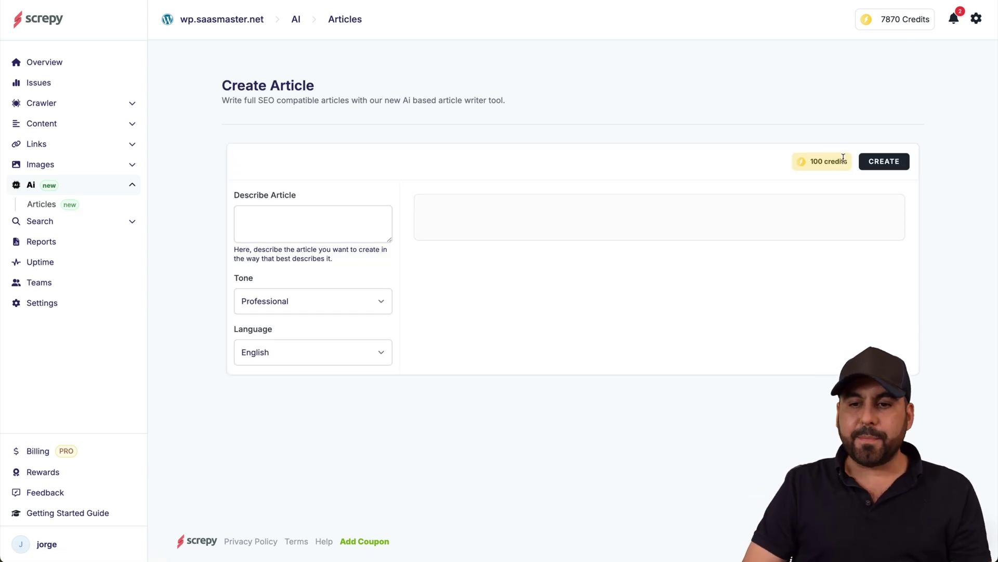
pyautogui.click(278, 229)
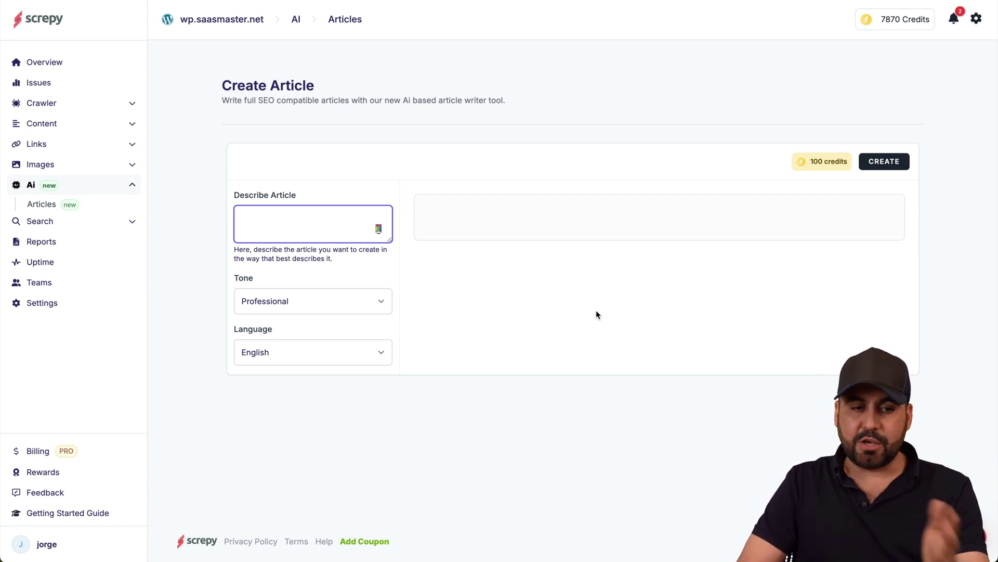
# - Read the first coffee sugar article, then open Rank Tracker showing lifetime deals and appsumo deals
pyautogui.click(55, 207)
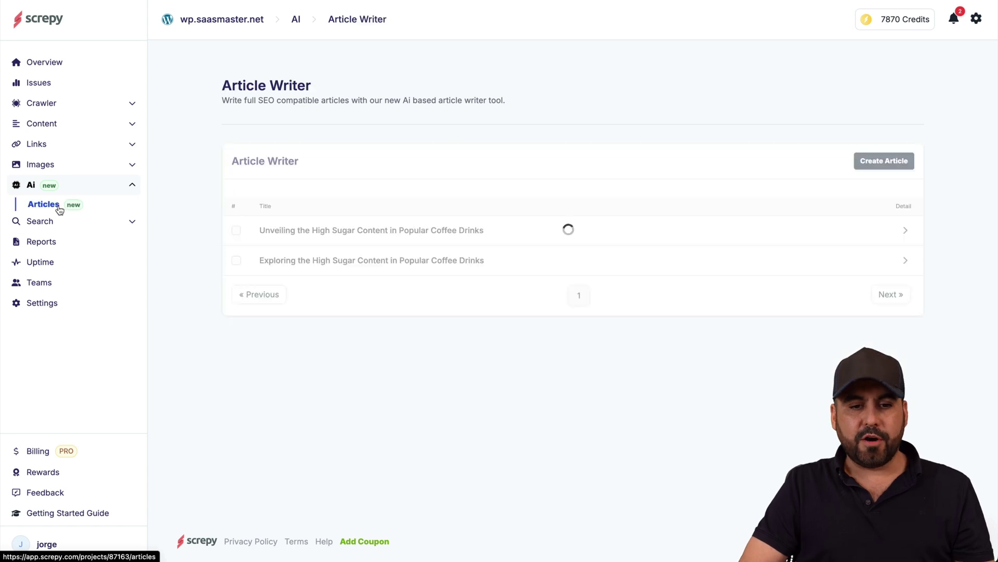
pyautogui.click(461, 230)
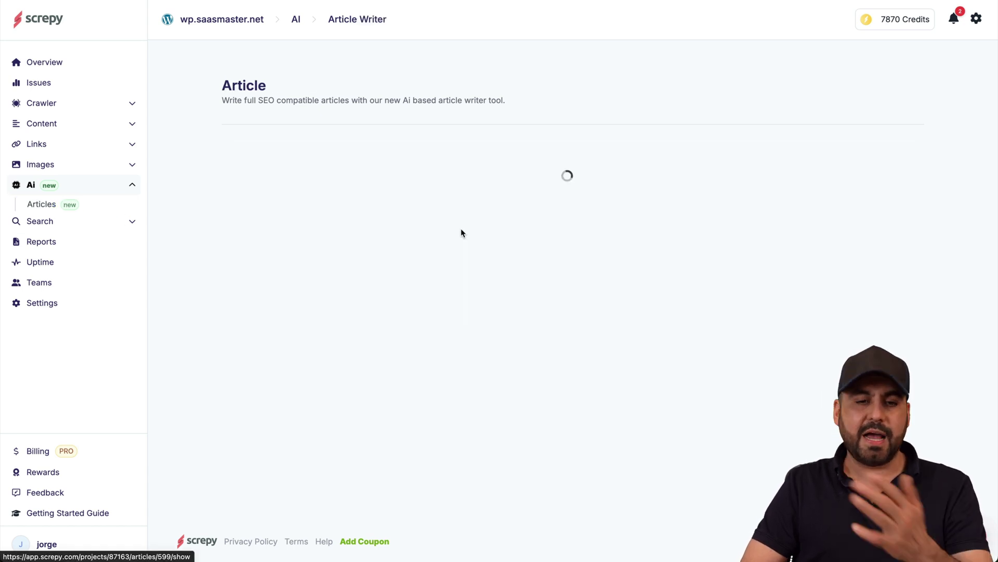
pyautogui.scroll(-8, 461, 233)
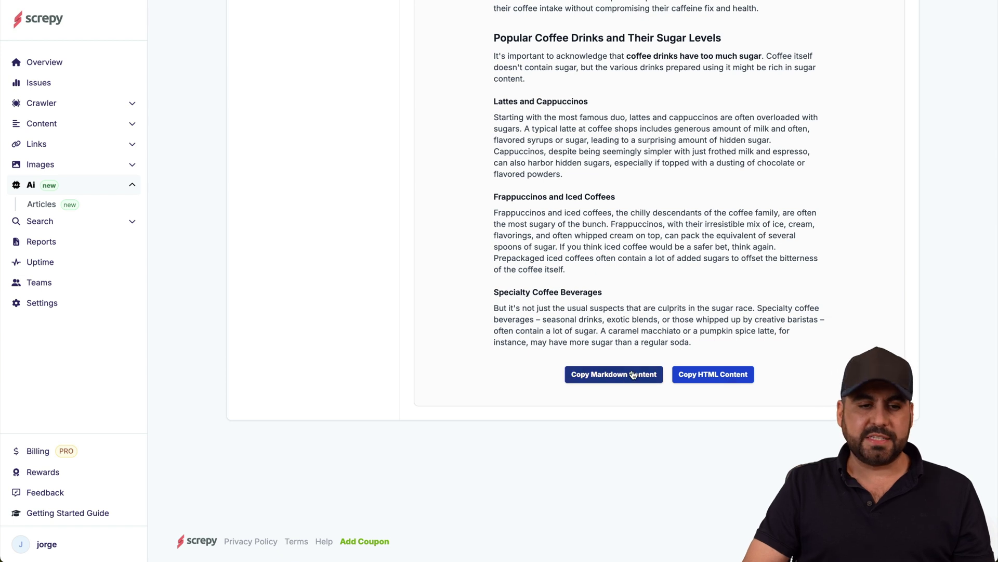
pyautogui.scroll(8, 354, 307)
pyautogui.click(79, 225)
pyautogui.click(68, 228)
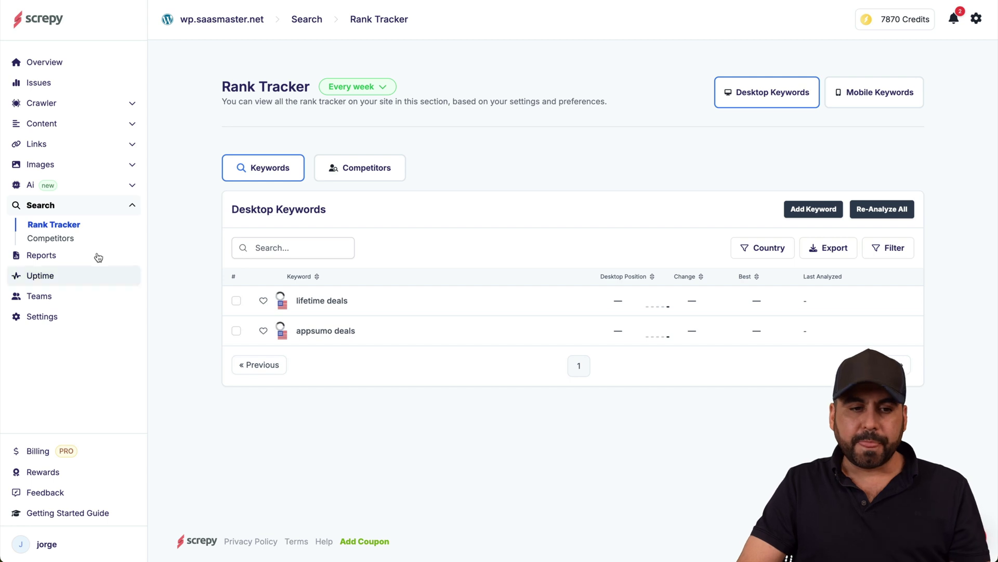
# - Start a new Seo Report template from Reports and enter the brand TEST
pyautogui.click(32, 255)
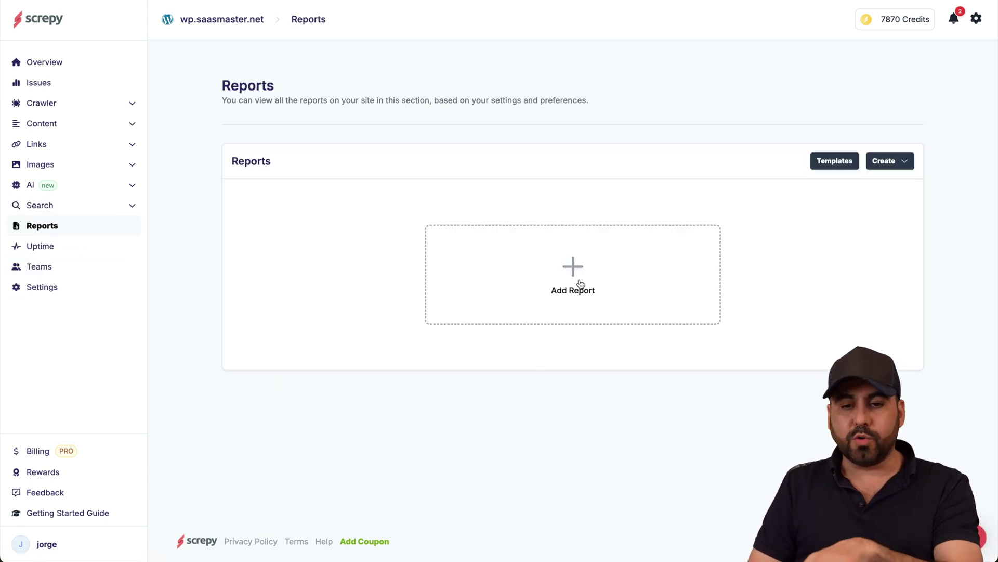
pyautogui.click(589, 279)
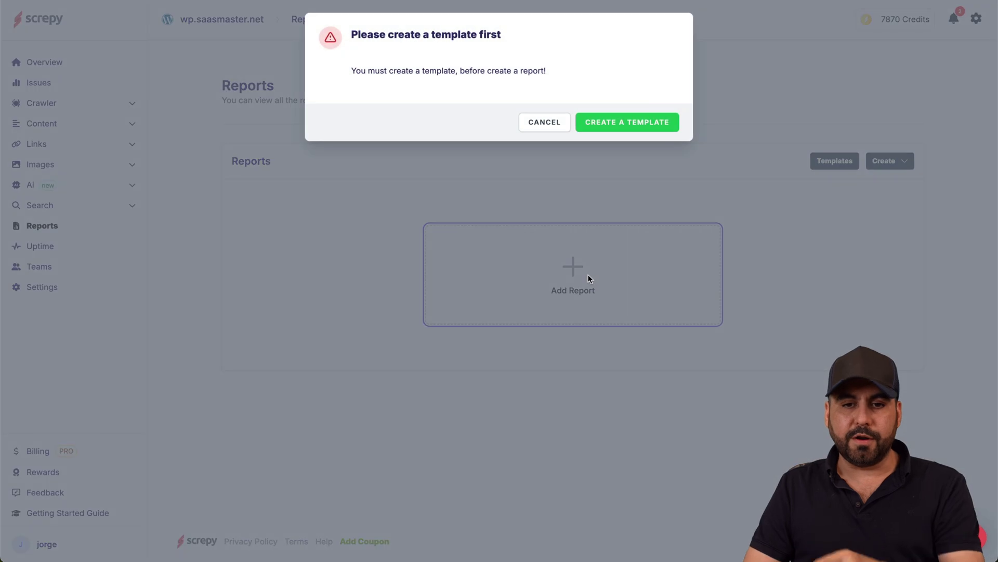
pyautogui.click(623, 129)
pyautogui.scroll(-2, 622, 130)
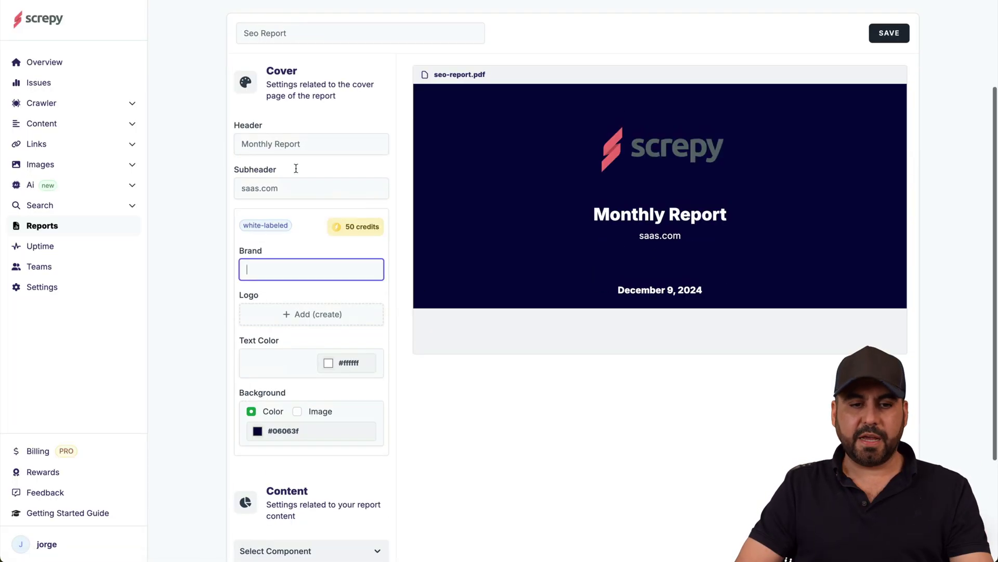
pyautogui.scroll(-2, 296, 167)
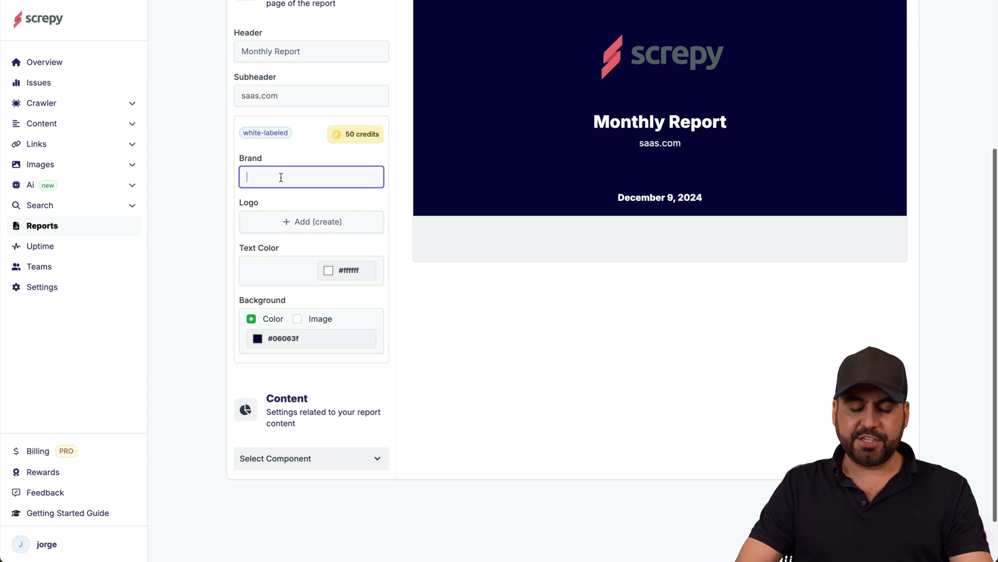
pyautogui.write('TEST')
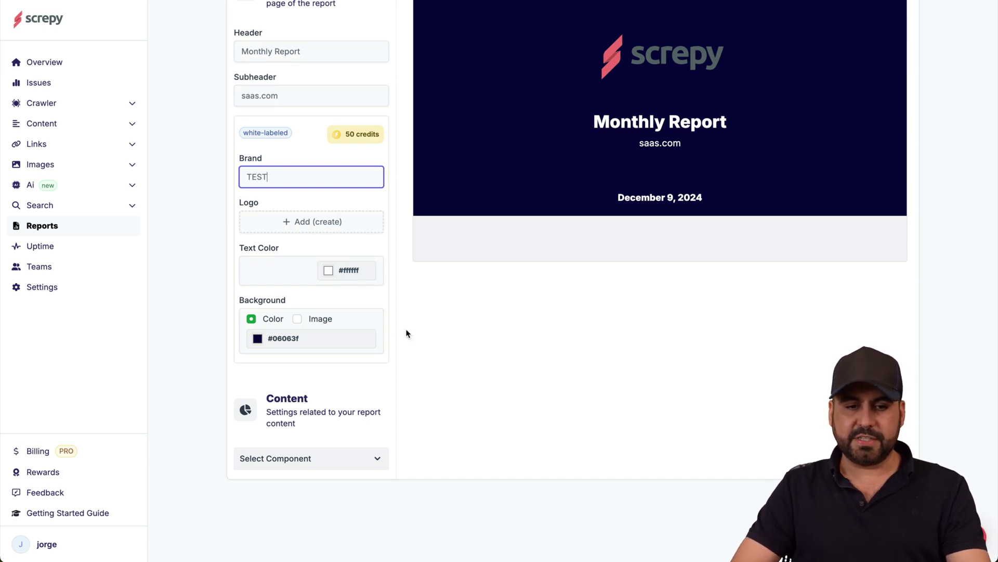
pyautogui.click(407, 334)
# - Add the Stats, Issues and Link Image Issues components and save the template
pyautogui.scroll(-2, 312, 291)
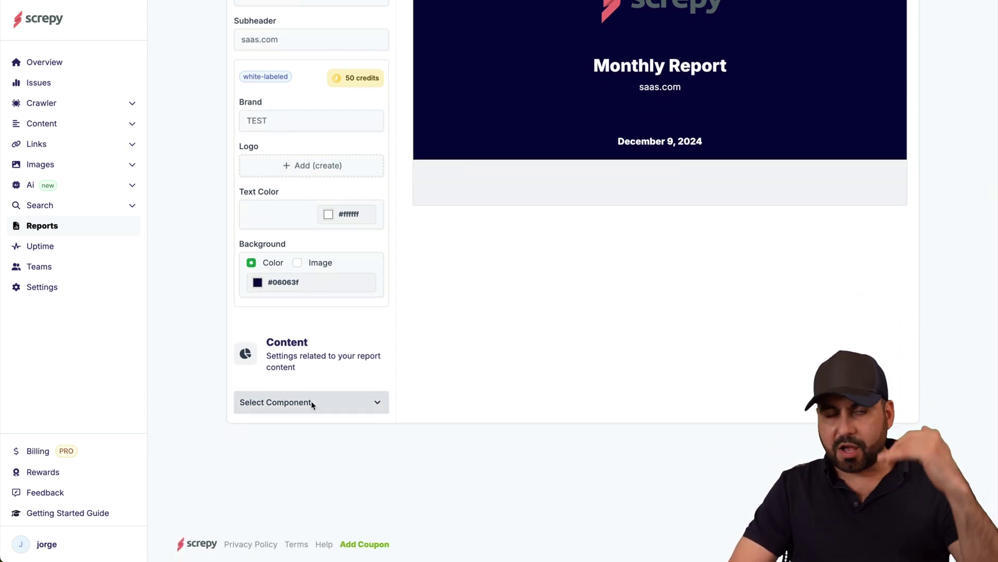
pyautogui.click(311, 403)
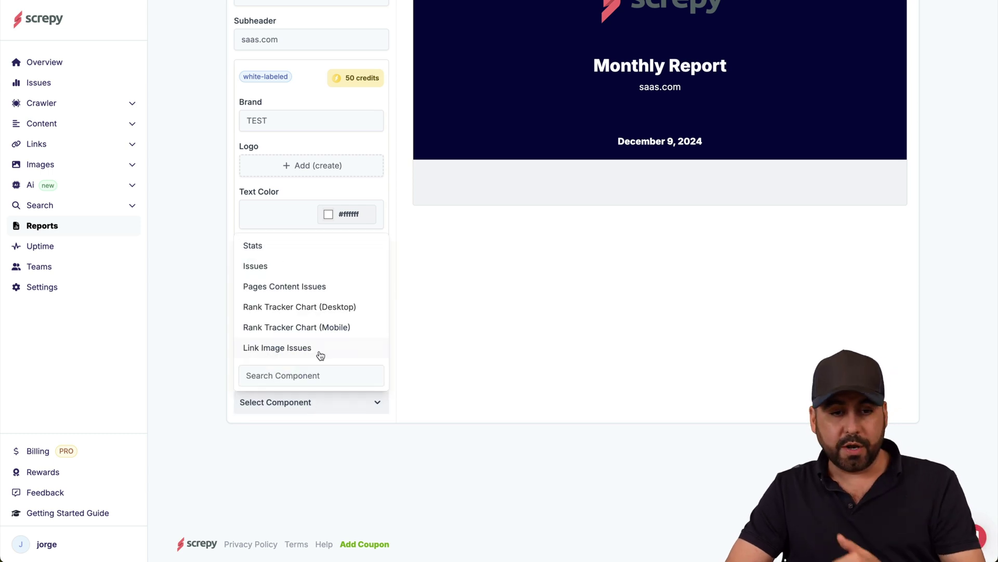
pyautogui.click(267, 245)
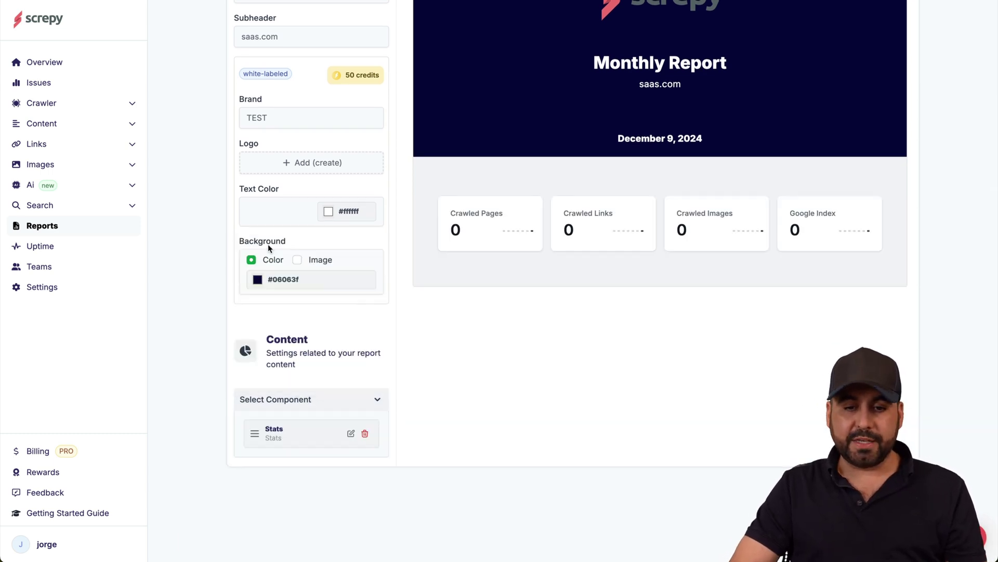
pyautogui.click(337, 401)
pyautogui.click(303, 269)
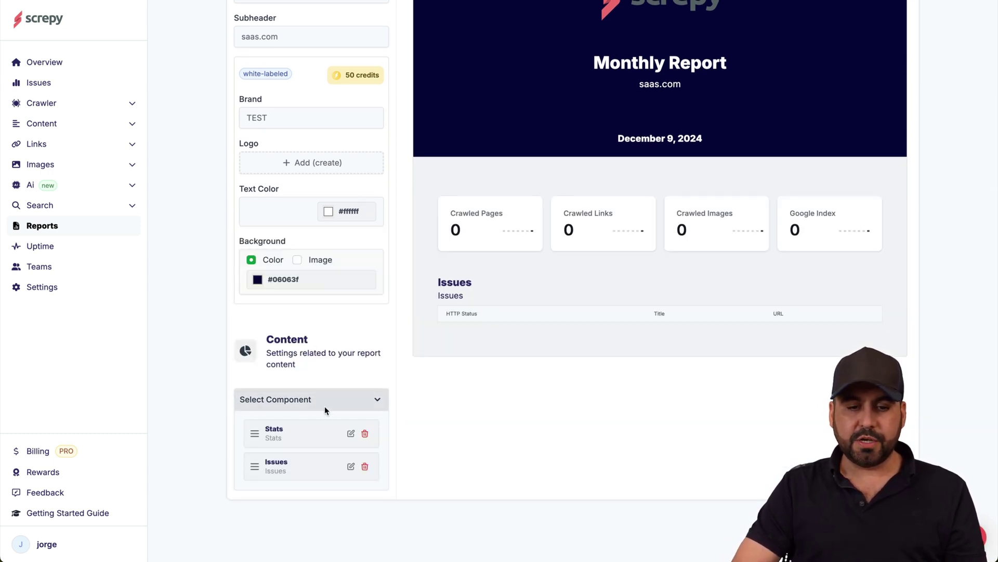
pyautogui.click(337, 398)
pyautogui.click(313, 345)
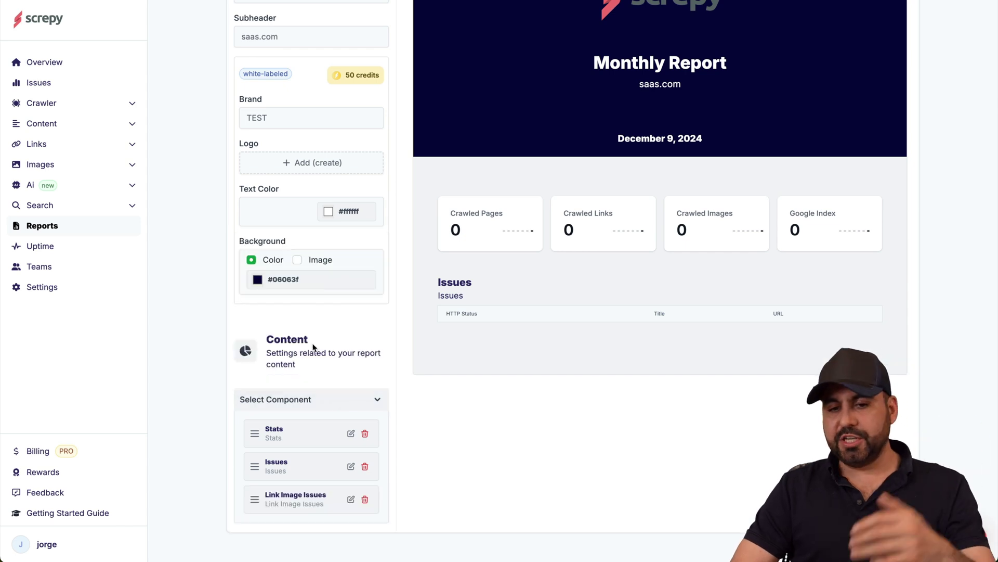
pyautogui.scroll(6, 609, 450)
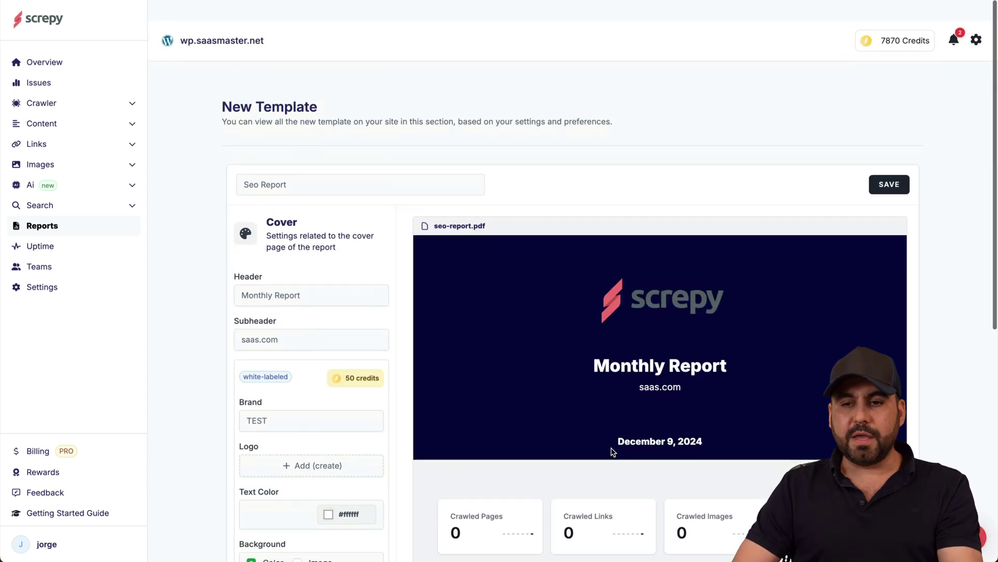
pyautogui.click(872, 166)
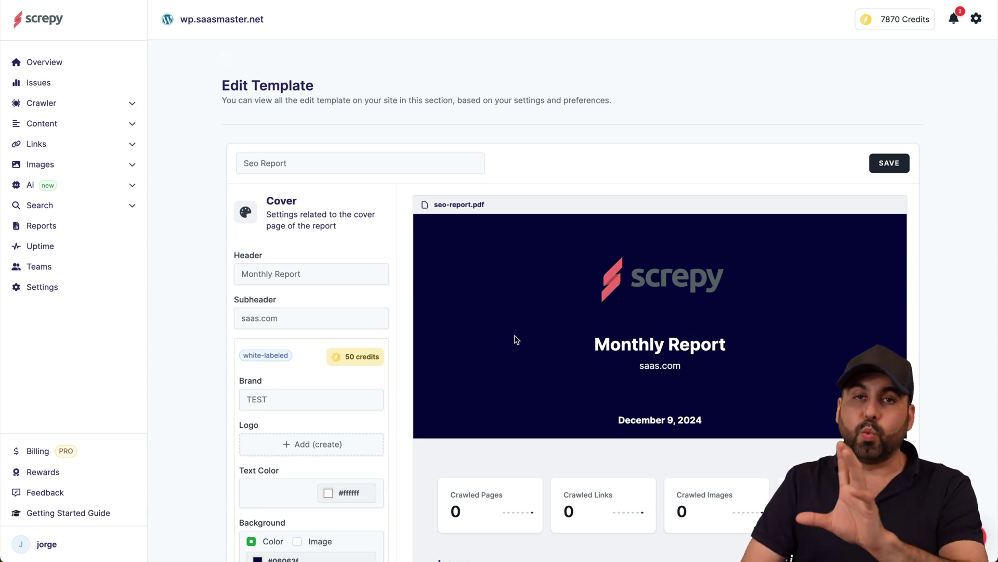
# - Check the Uptime monitor's interval options, keep it at 1 hour, then move on to Teams
pyautogui.click(56, 248)
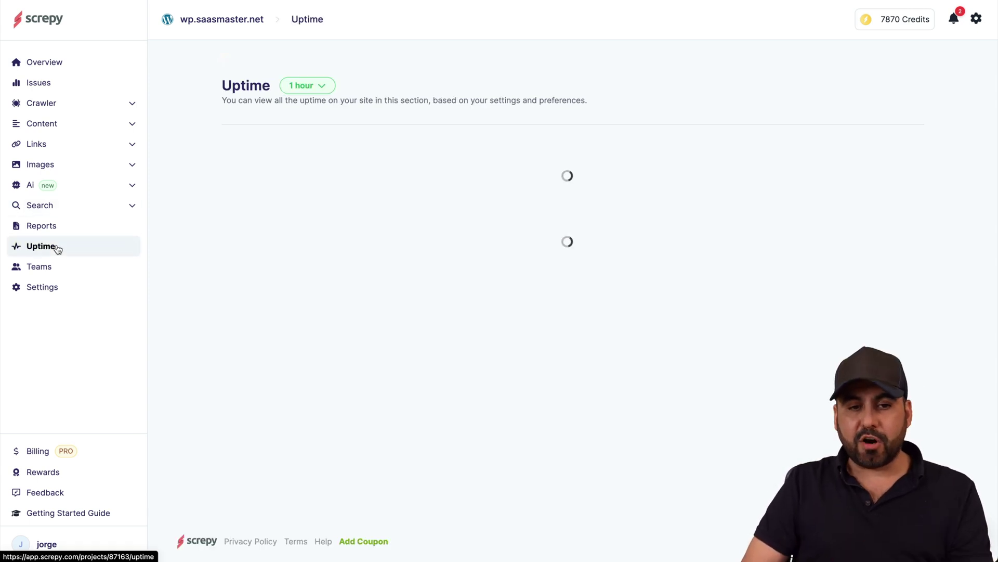
pyautogui.click(323, 87)
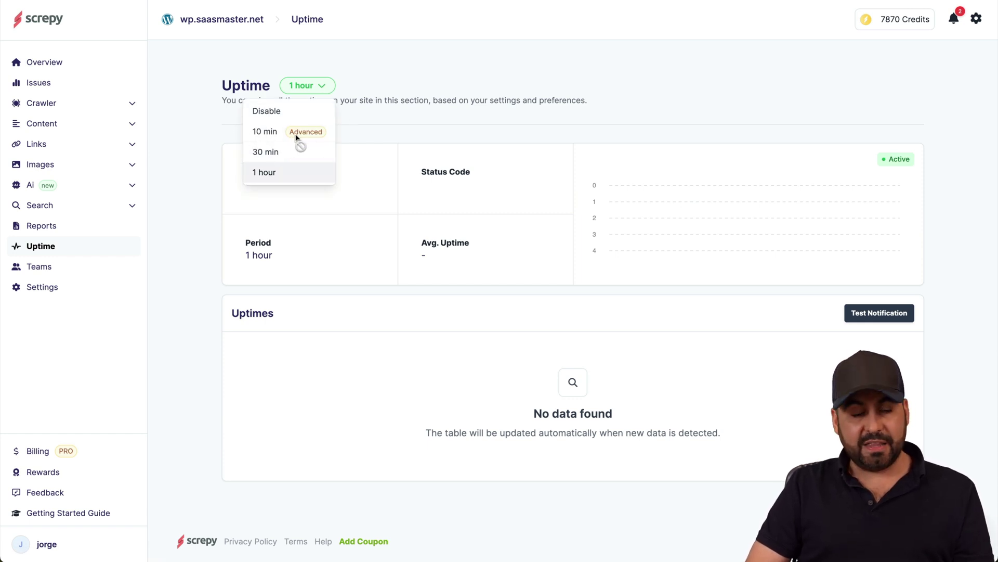
pyautogui.click(491, 332)
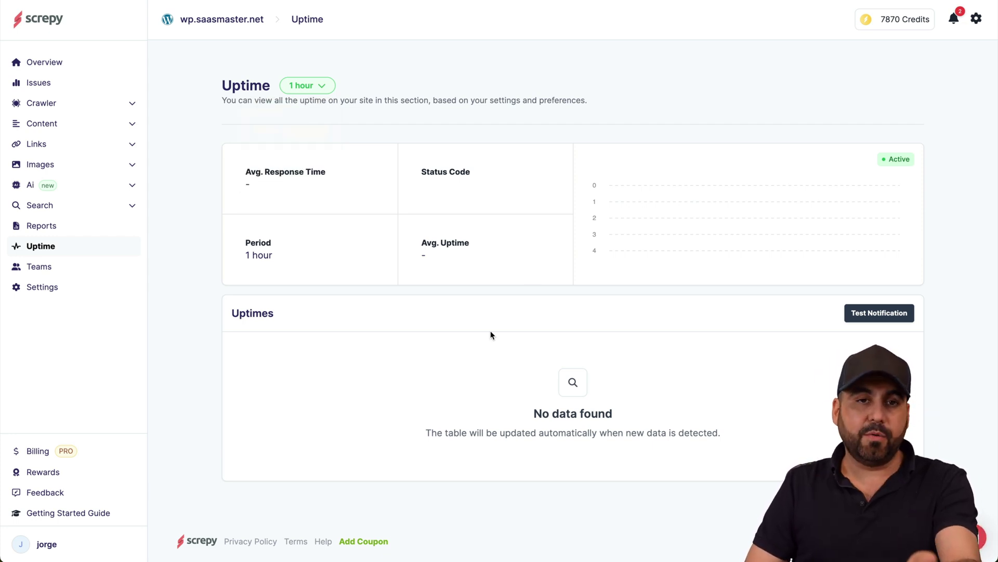
pyautogui.click(100, 273)
# - Open the wp.saasmaster.net project Settings from the left sidebar
pyautogui.click(52, 290)
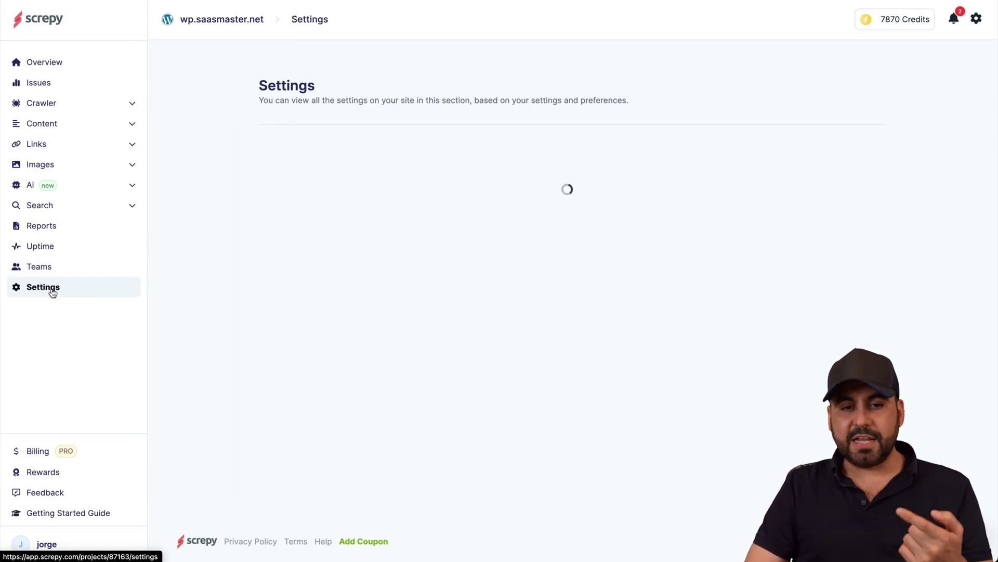